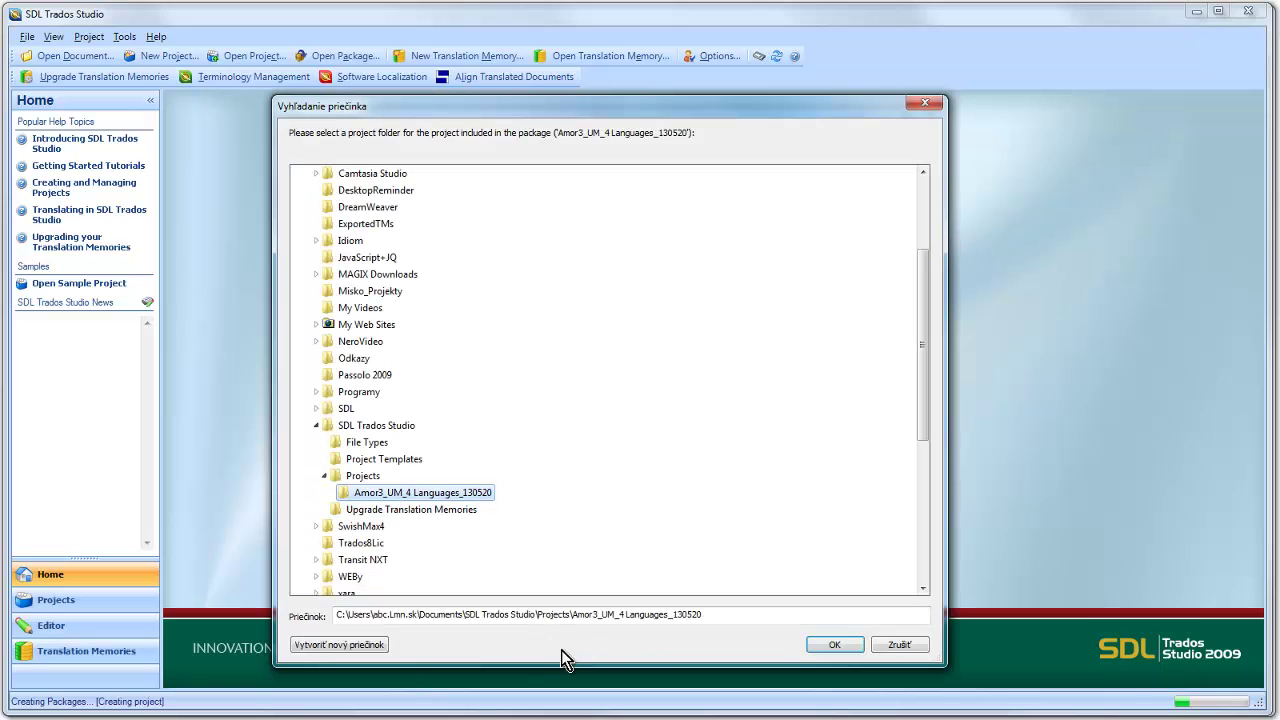
Try to import the package into the Amor3_UM_4 Languages_130520 project folder and leave the import wizard.
left_click(831, 645)
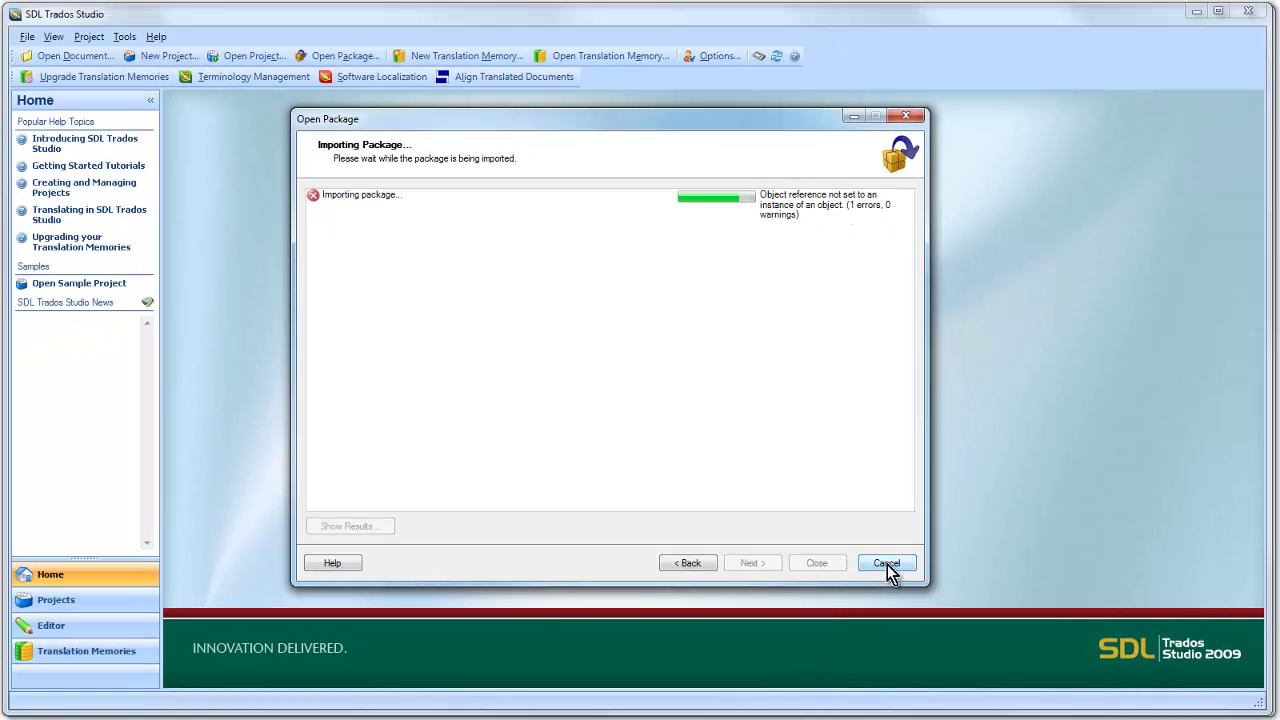
left_click(886, 563)
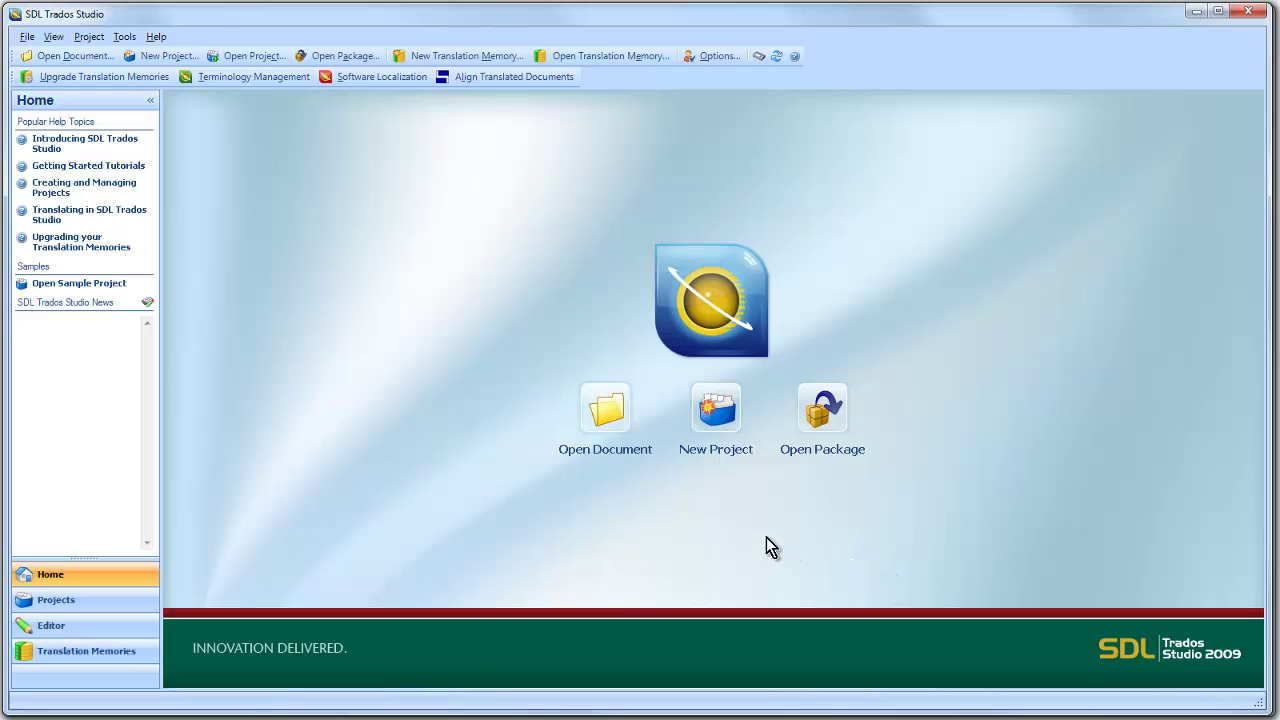
Open the package NaPreklad.sdlppx from the Projects folder inside Documents\SDL Trados Studio.
left_click(822, 408)
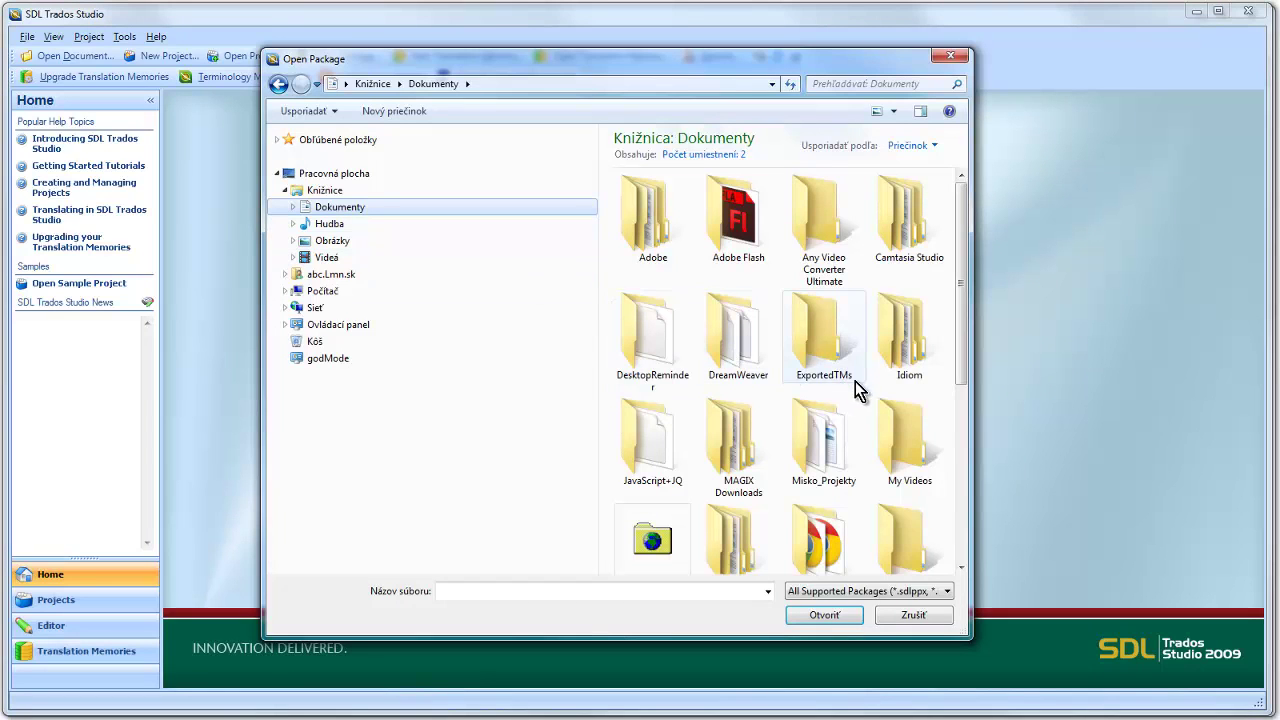
left_click_drag(964, 357, 963, 528)
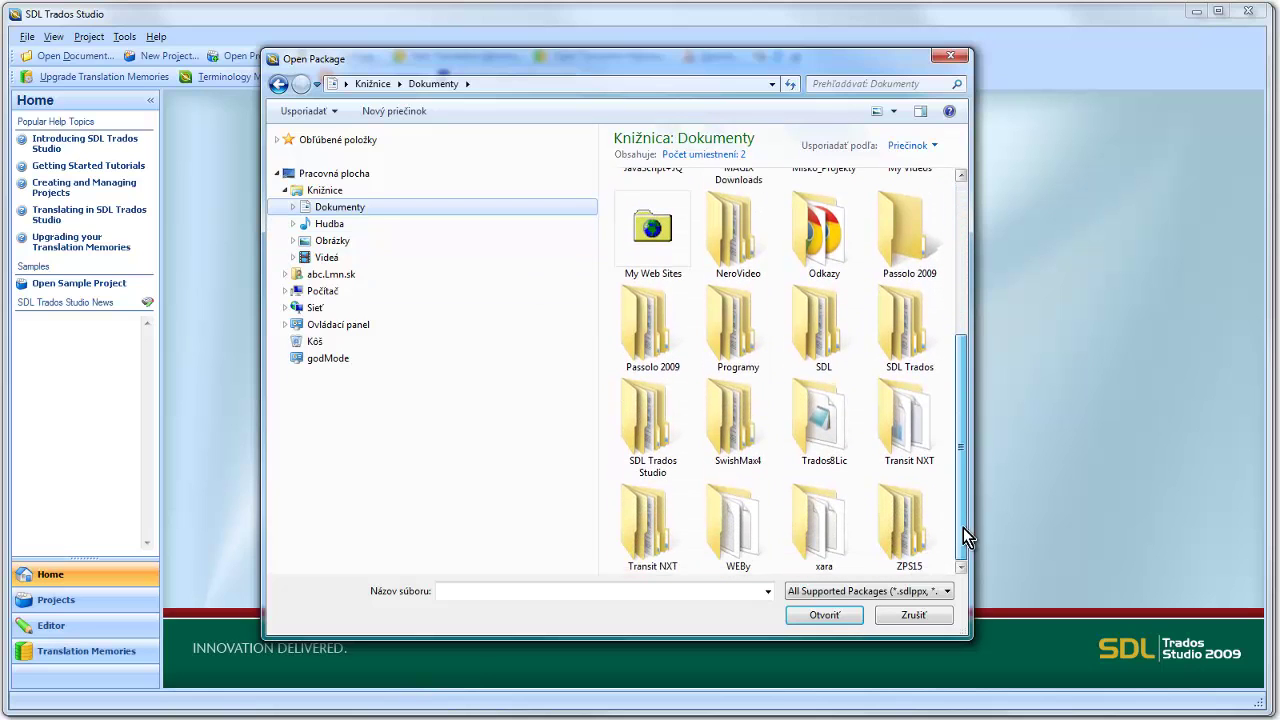
double_click(652, 425)
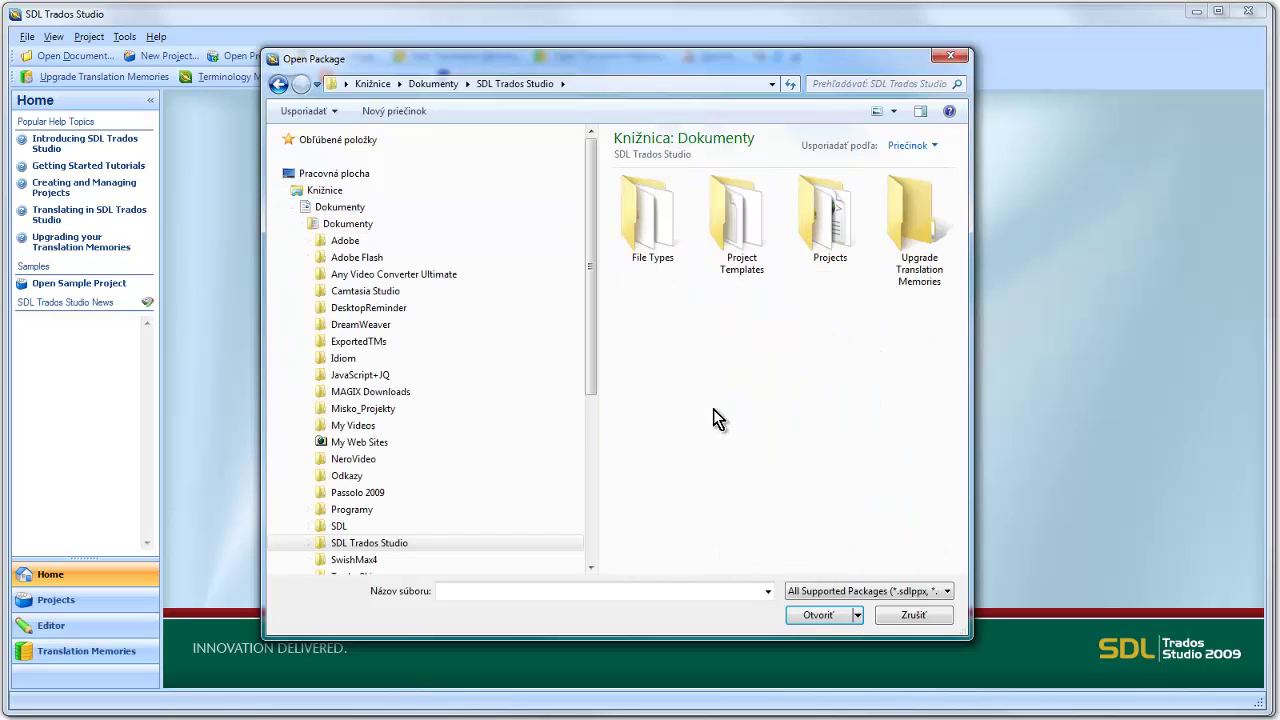
left_click(355, 545)
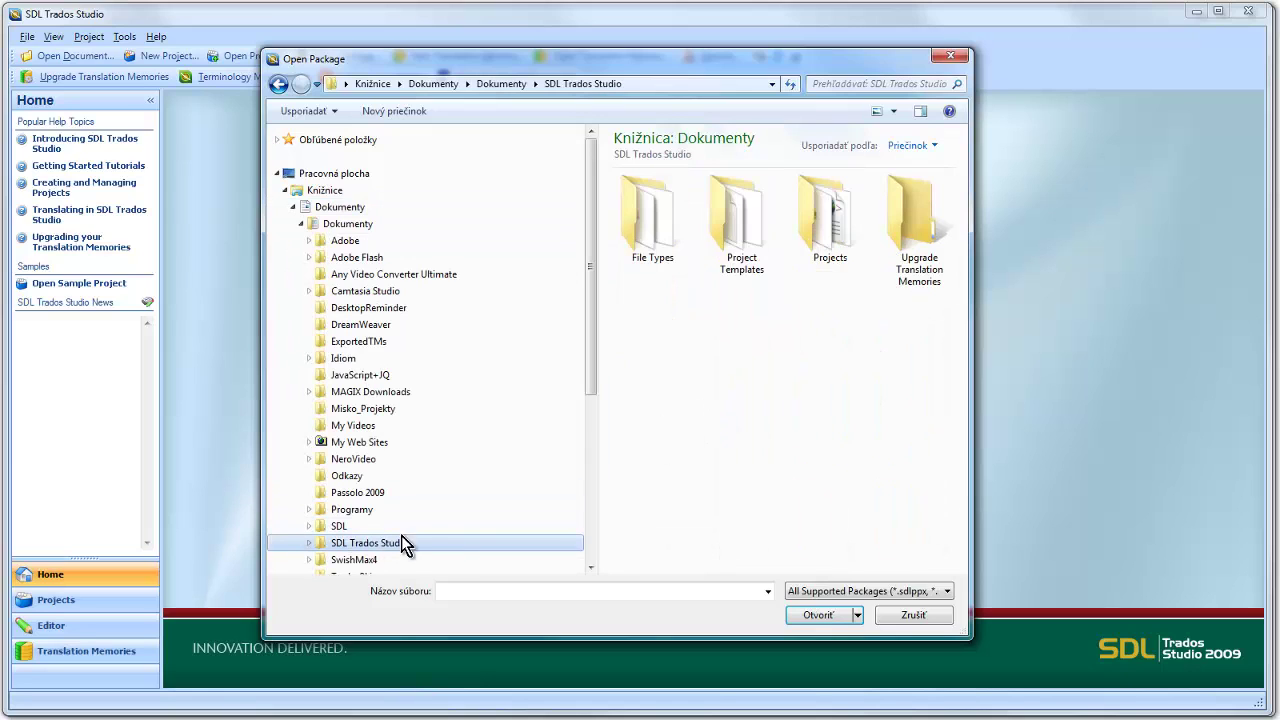
double_click(824, 243)
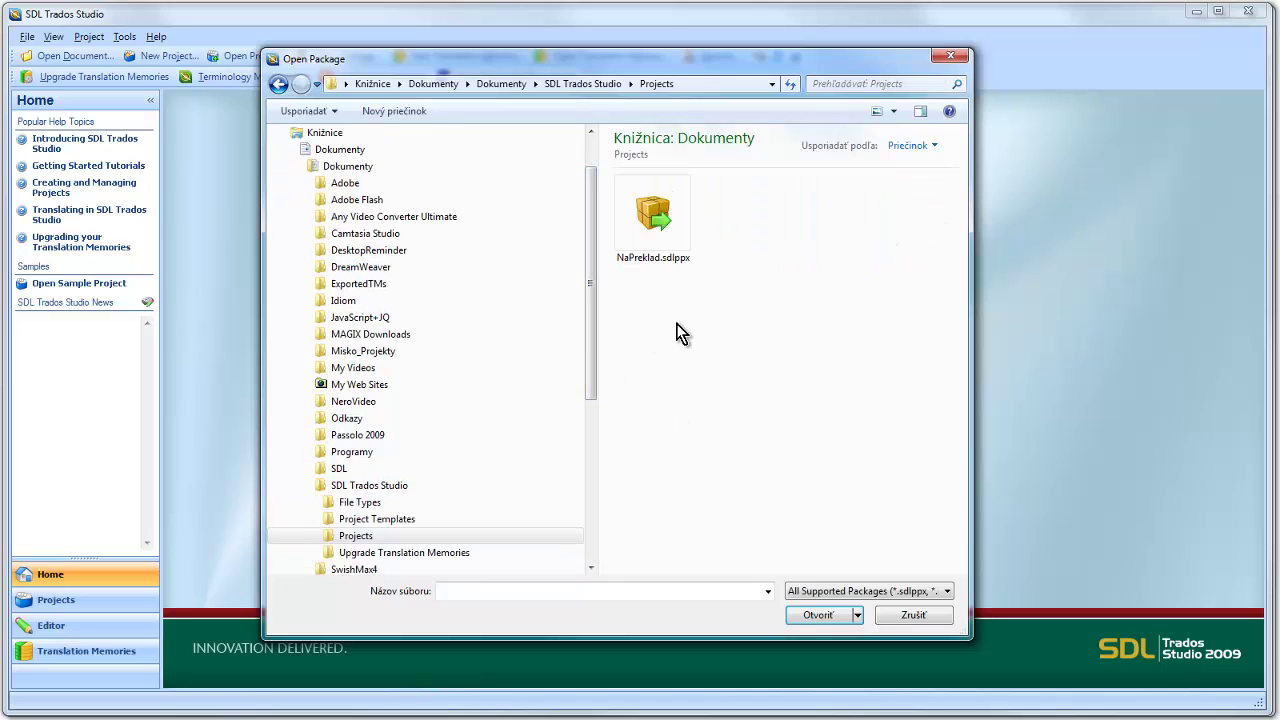
left_click(654, 218)
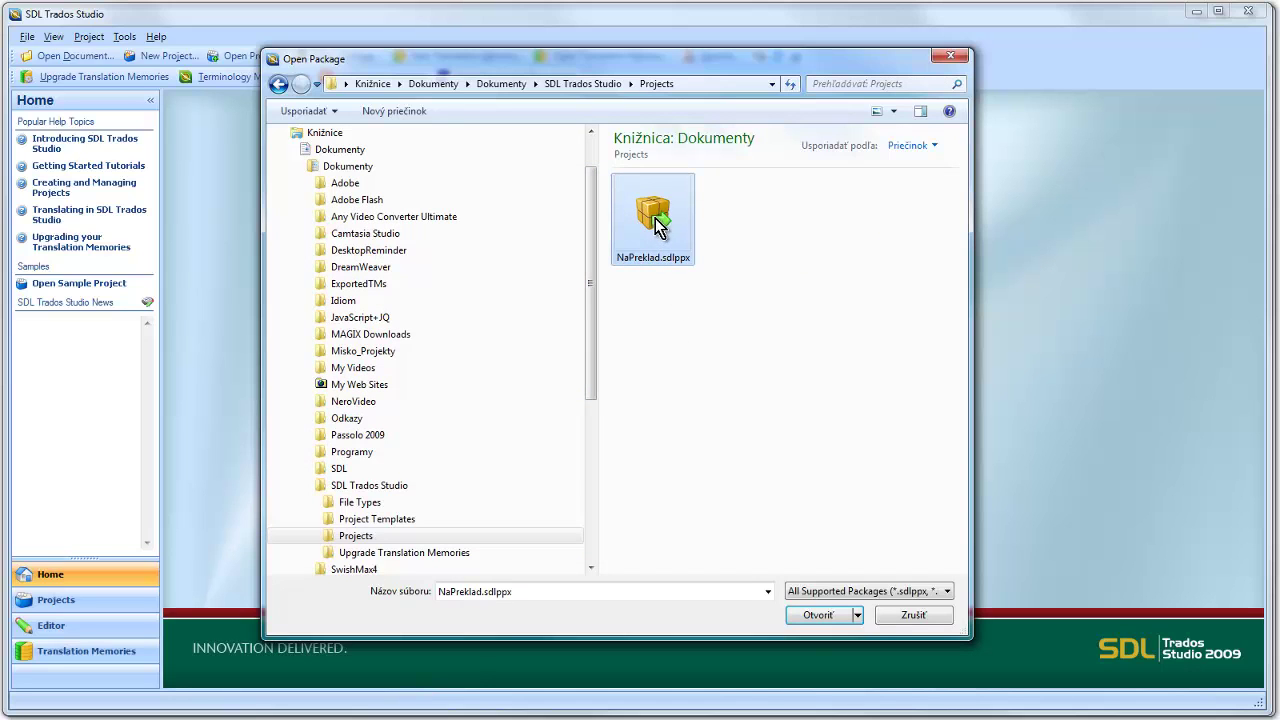
left_click(826, 614)
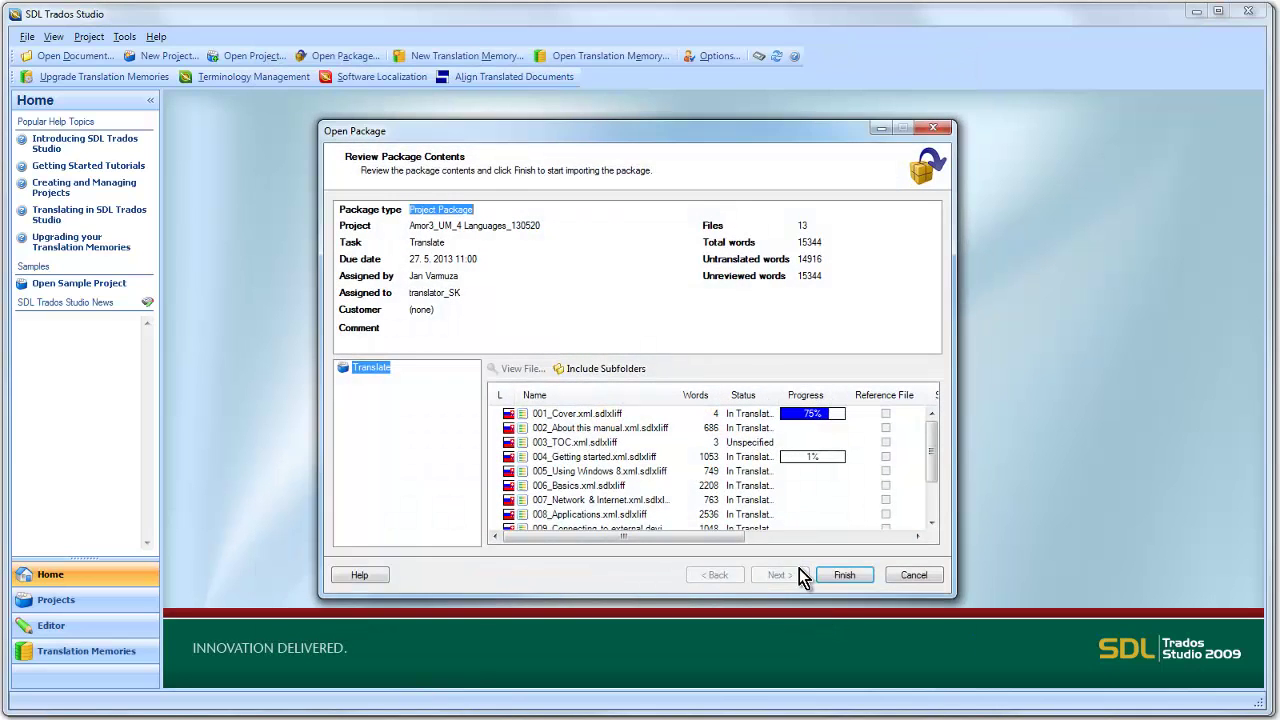
Try to import the reviewed package contents into the Amor3_UM_4 Languages_130520 folder, and close the wizard.
left_click(845, 575)
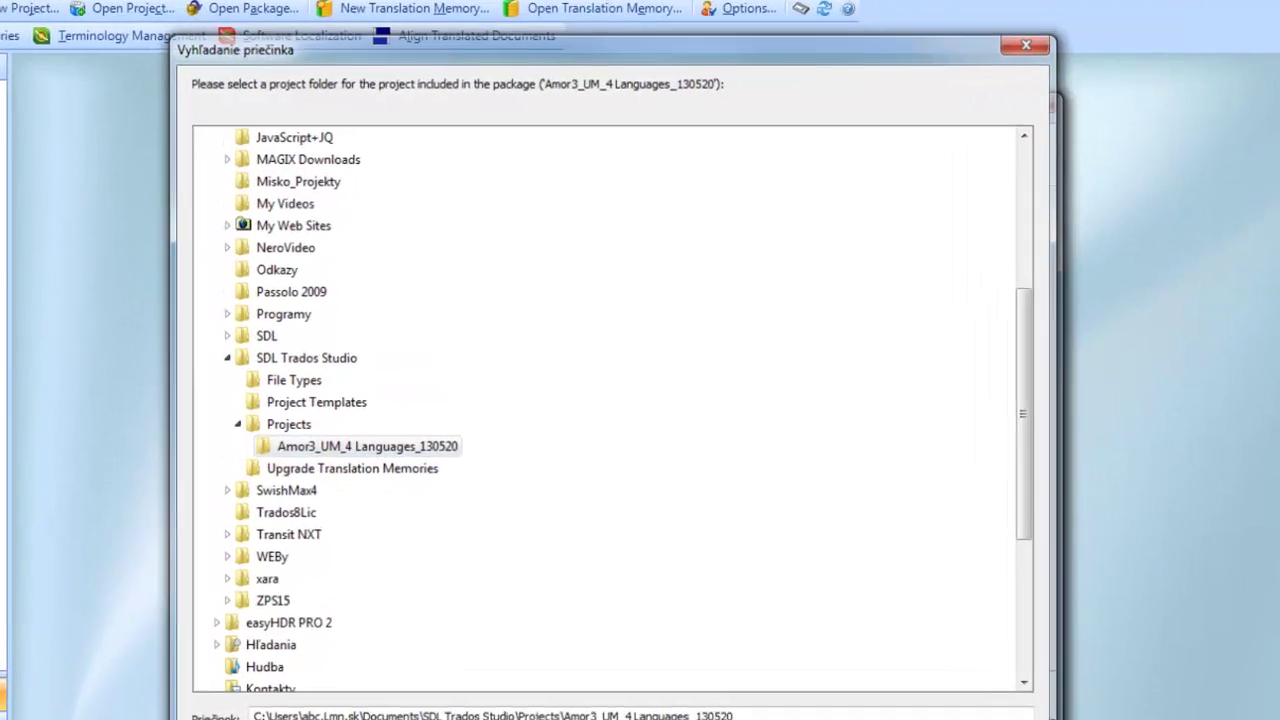
left_click(843, 623)
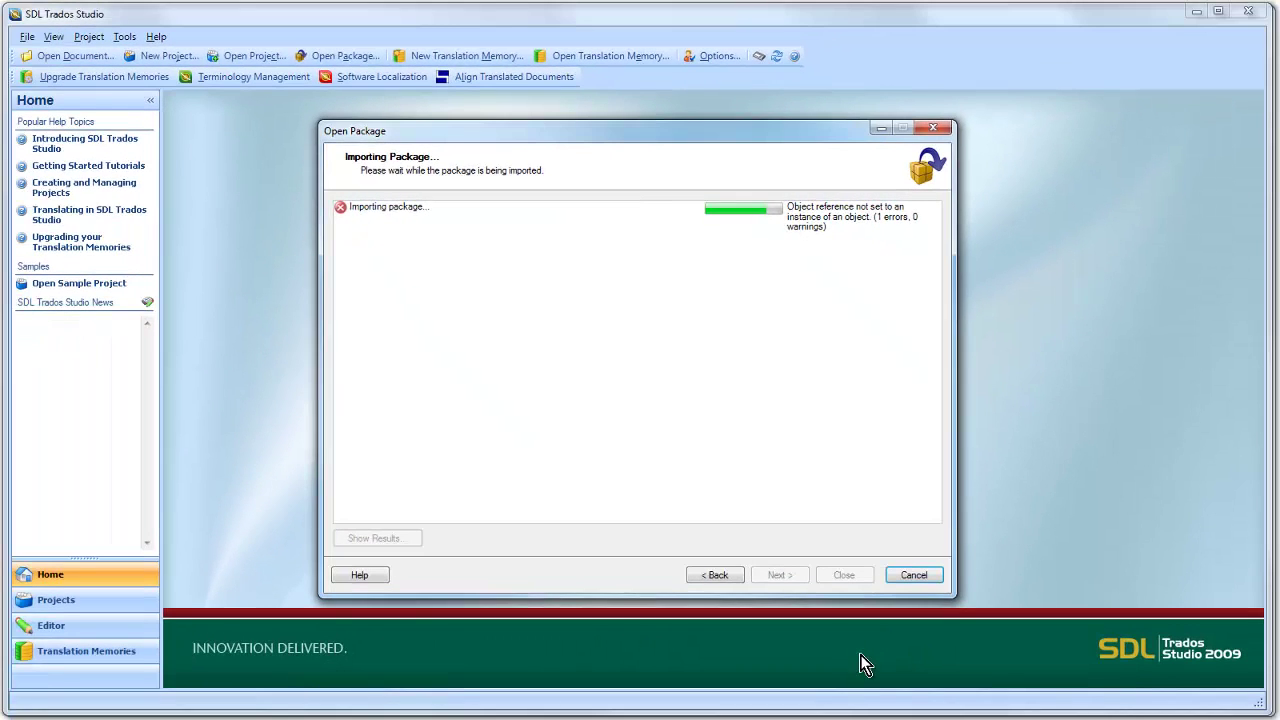
left_click(915, 576)
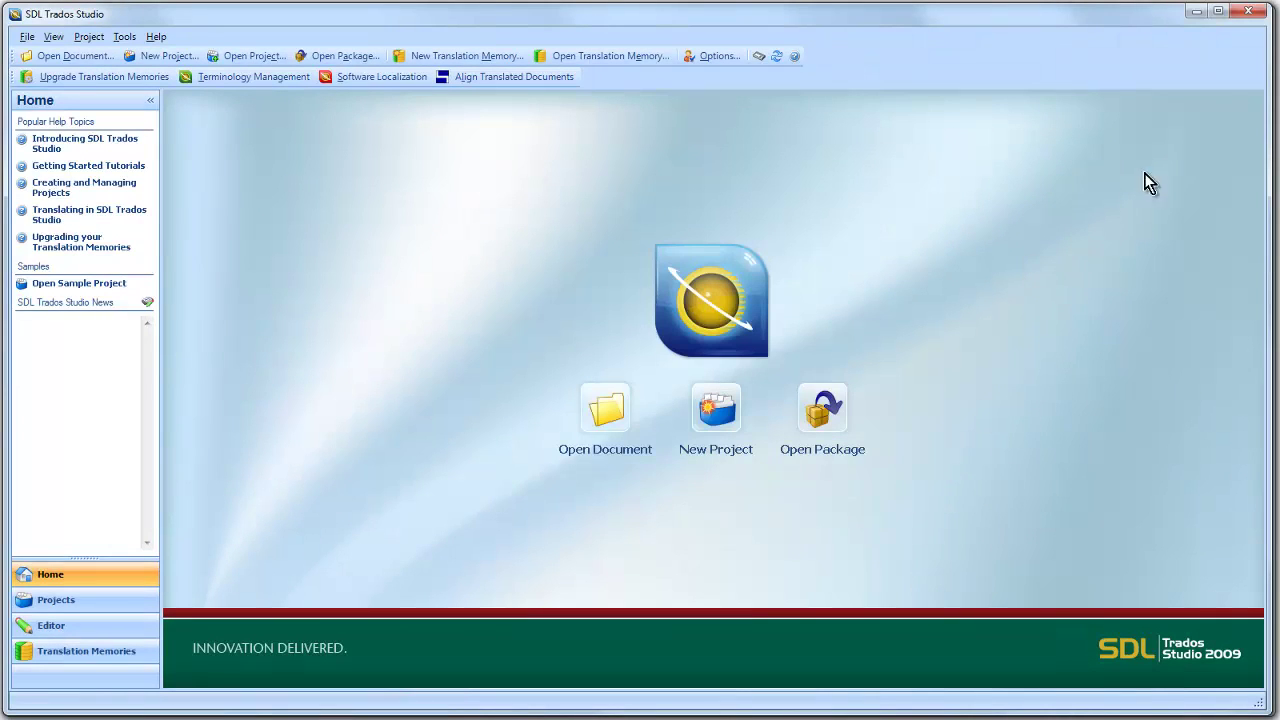
Switch to the Projects folder in Windows Explorer and open NaPreklad.sdlppx as an archive in WinRAR.
left_click(1196, 11)
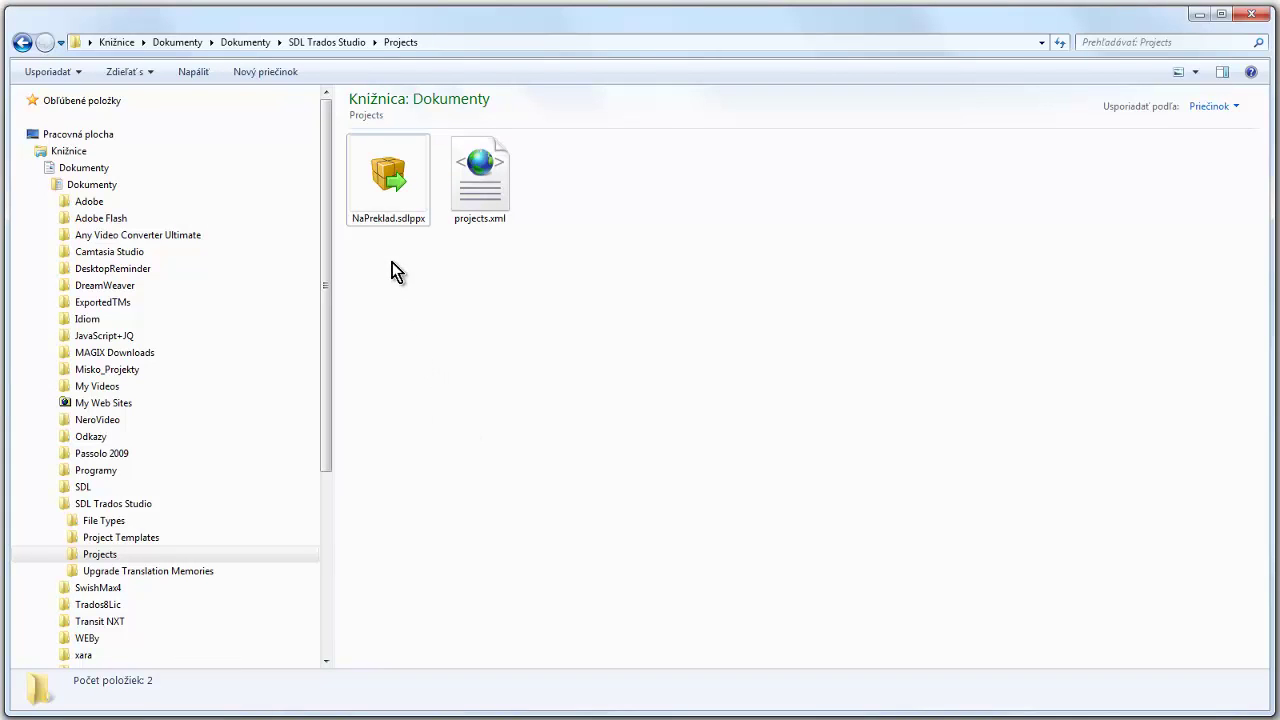
right_click(396, 190)
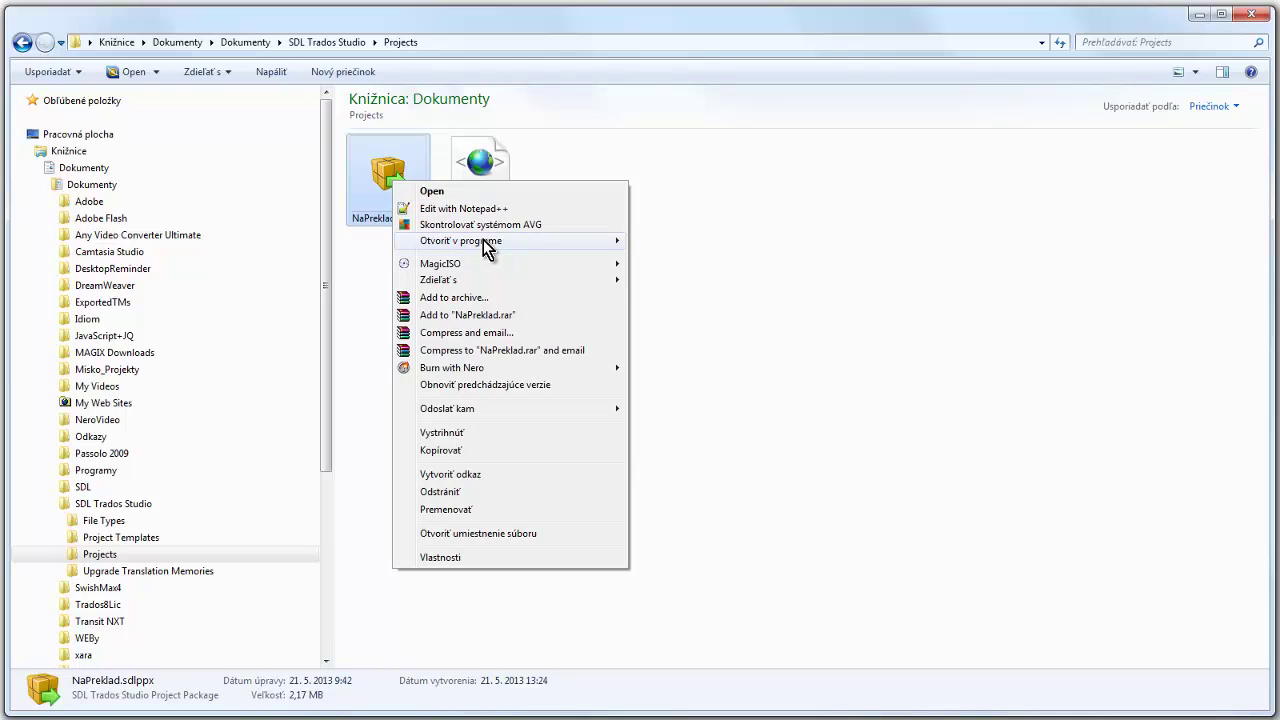
mouse_move(522, 242)
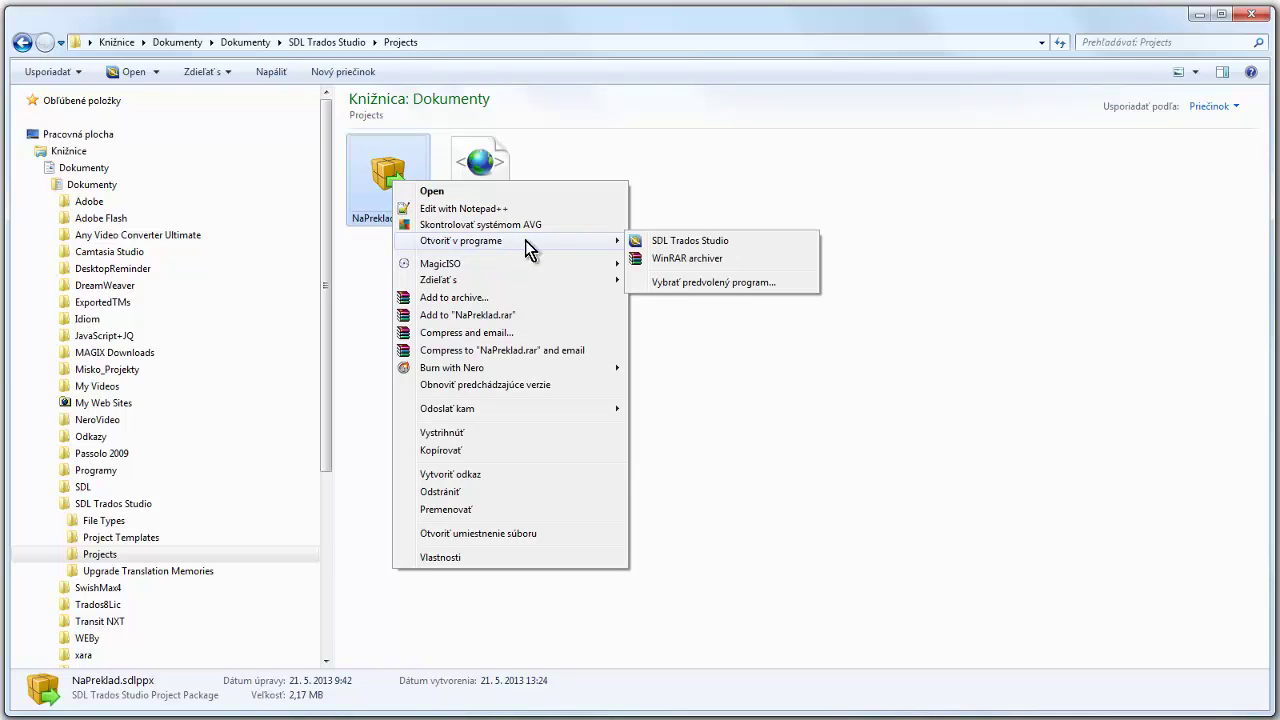
left_click(752, 257)
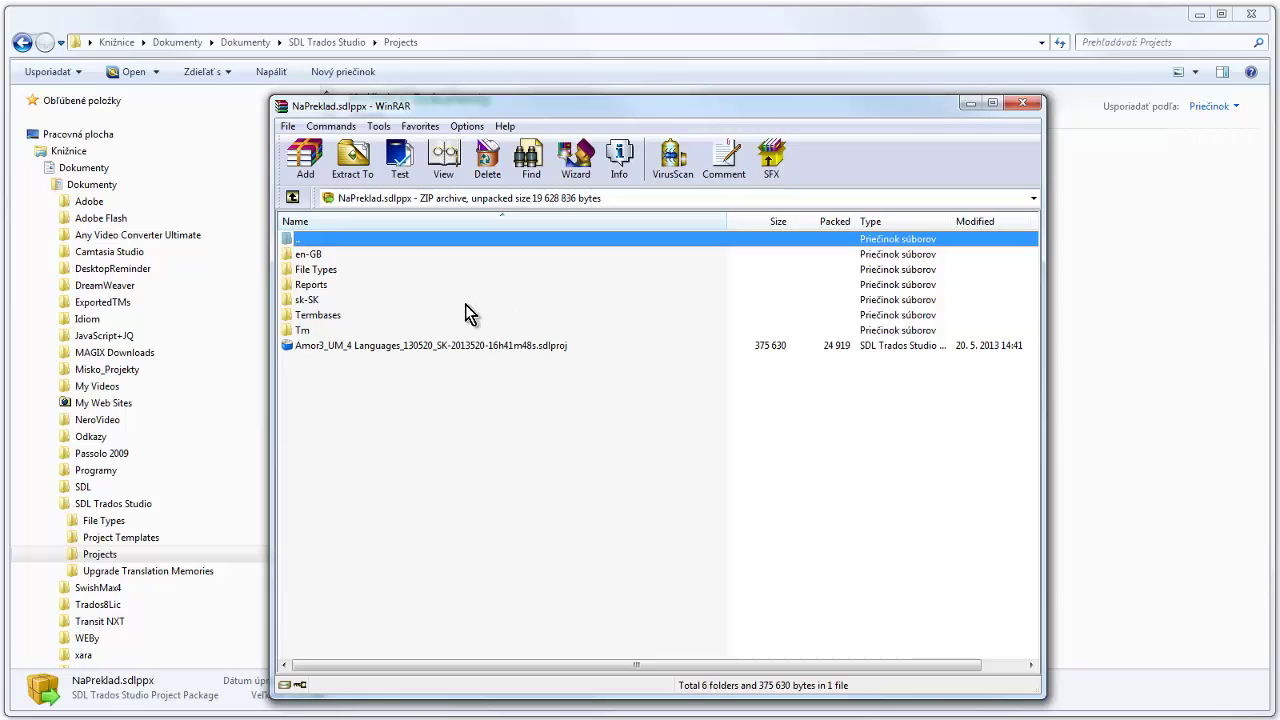
Set the archive's extraction destination to the Projects folder under Documents\SDL Trados Studio.
left_click(360, 166)
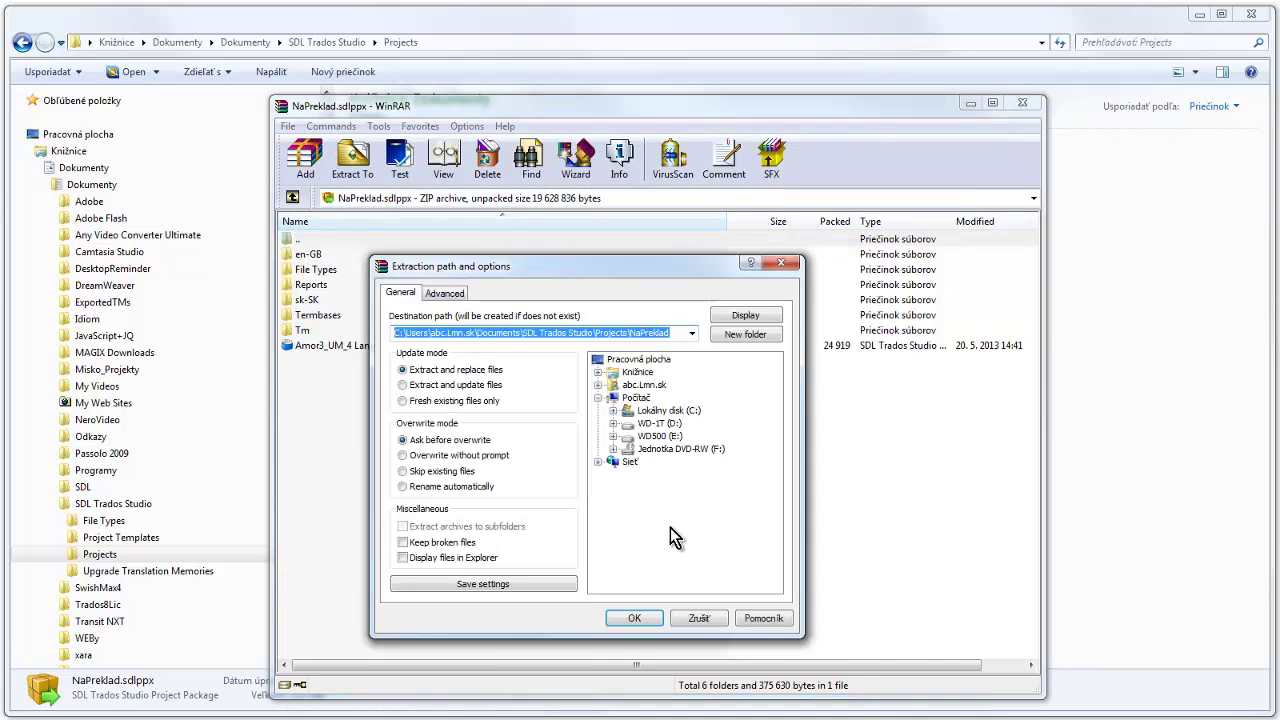
left_click(598, 398)
left_click(598, 373)
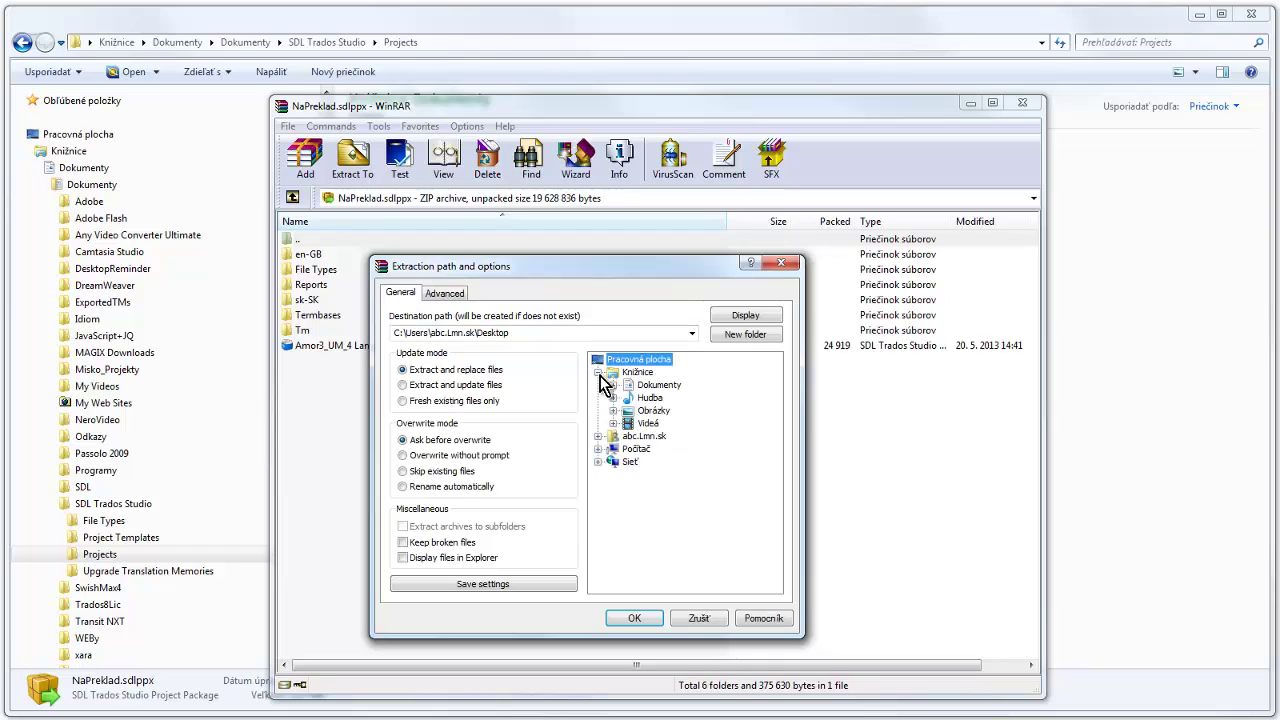
left_click(612, 385)
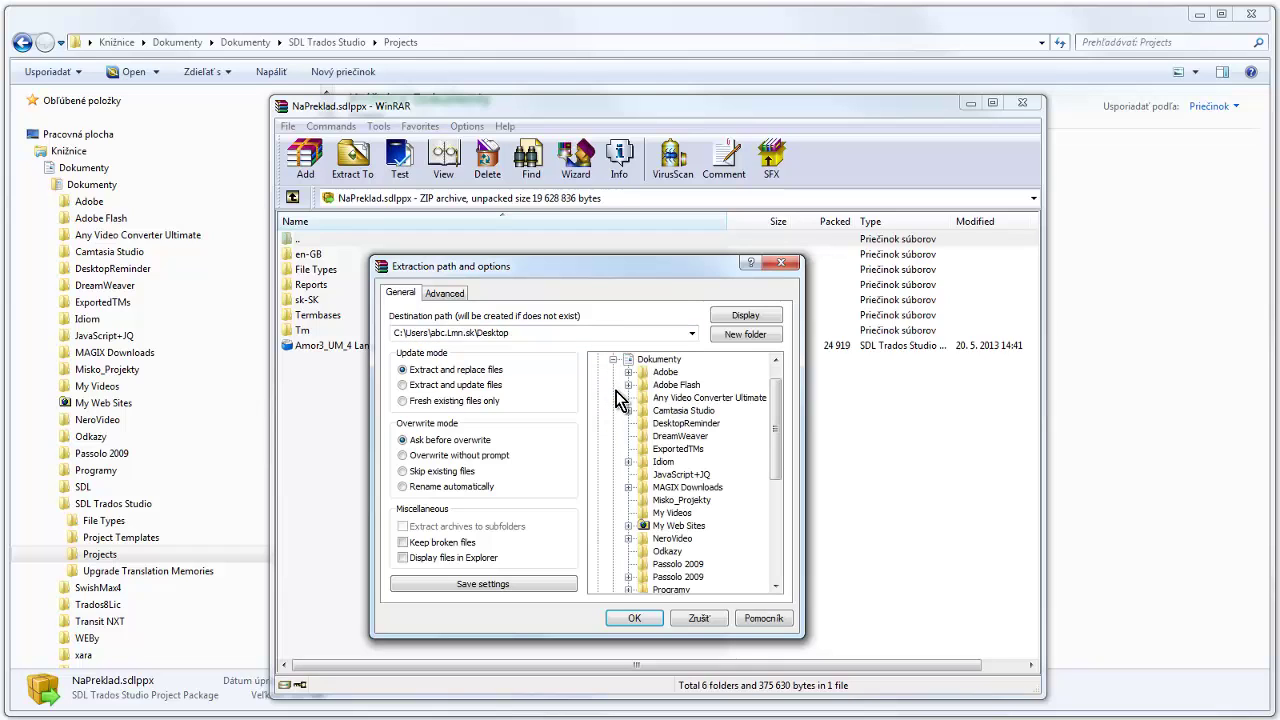
scroll(670, 480, "down", 3)
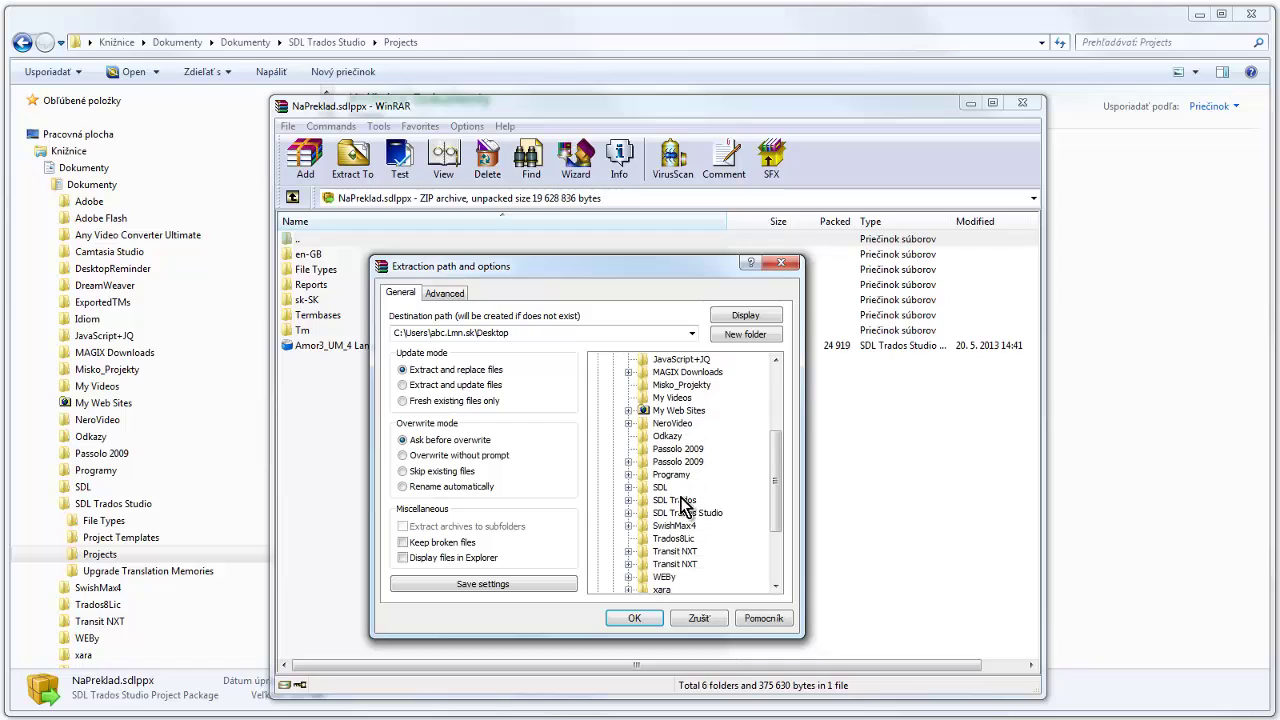
left_click(628, 513)
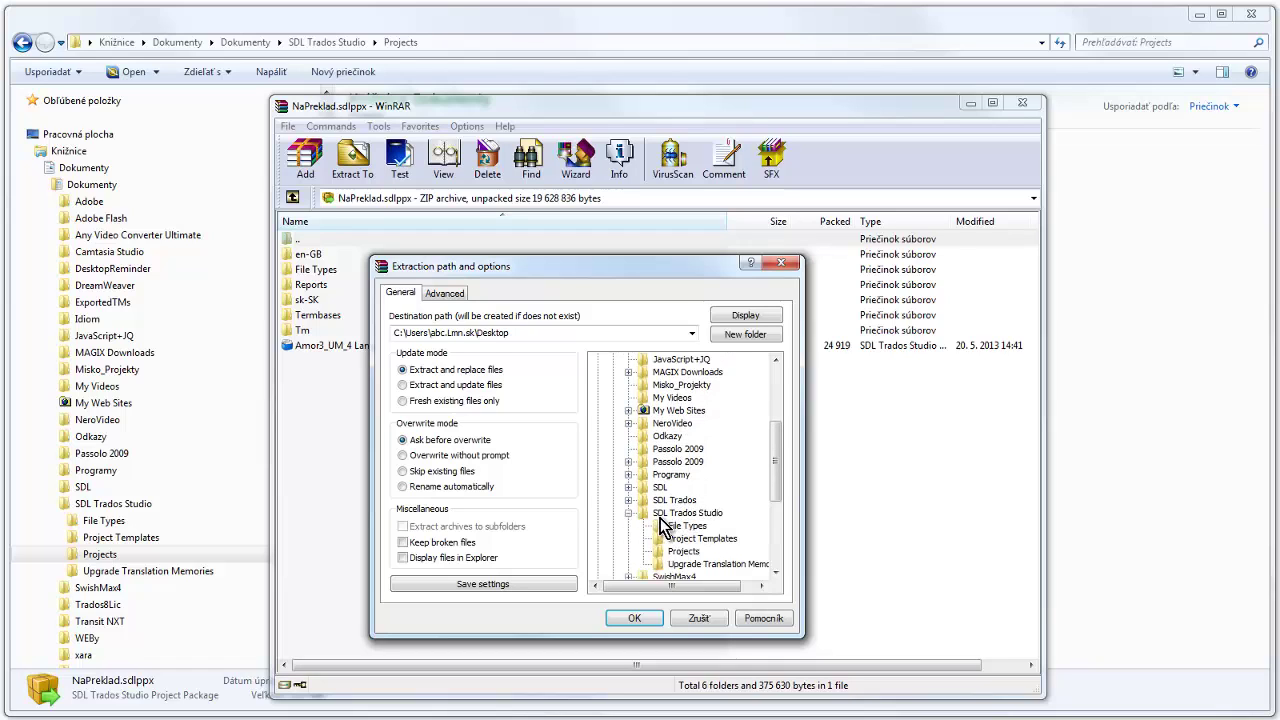
scroll(660, 527, "down", 2)
left_click(685, 475)
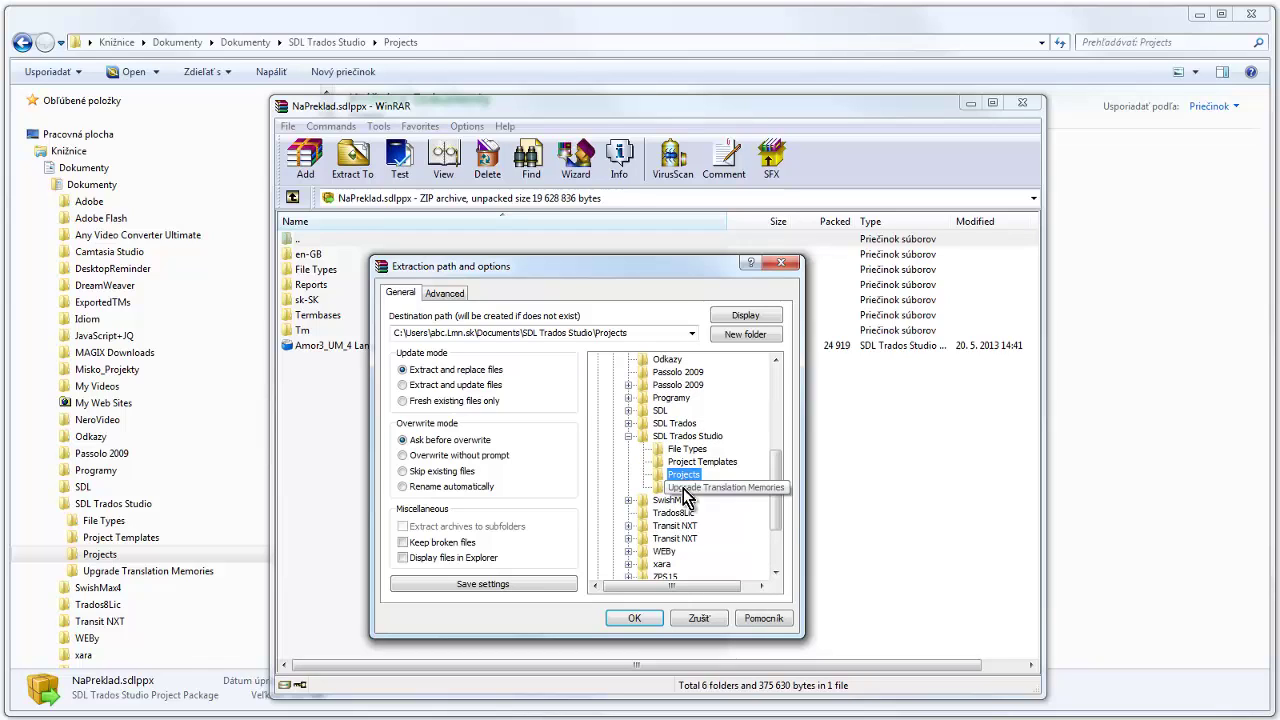
Extract the package contents into a new subfolder named Atmor3 and close the archive.
left_click(745, 336)
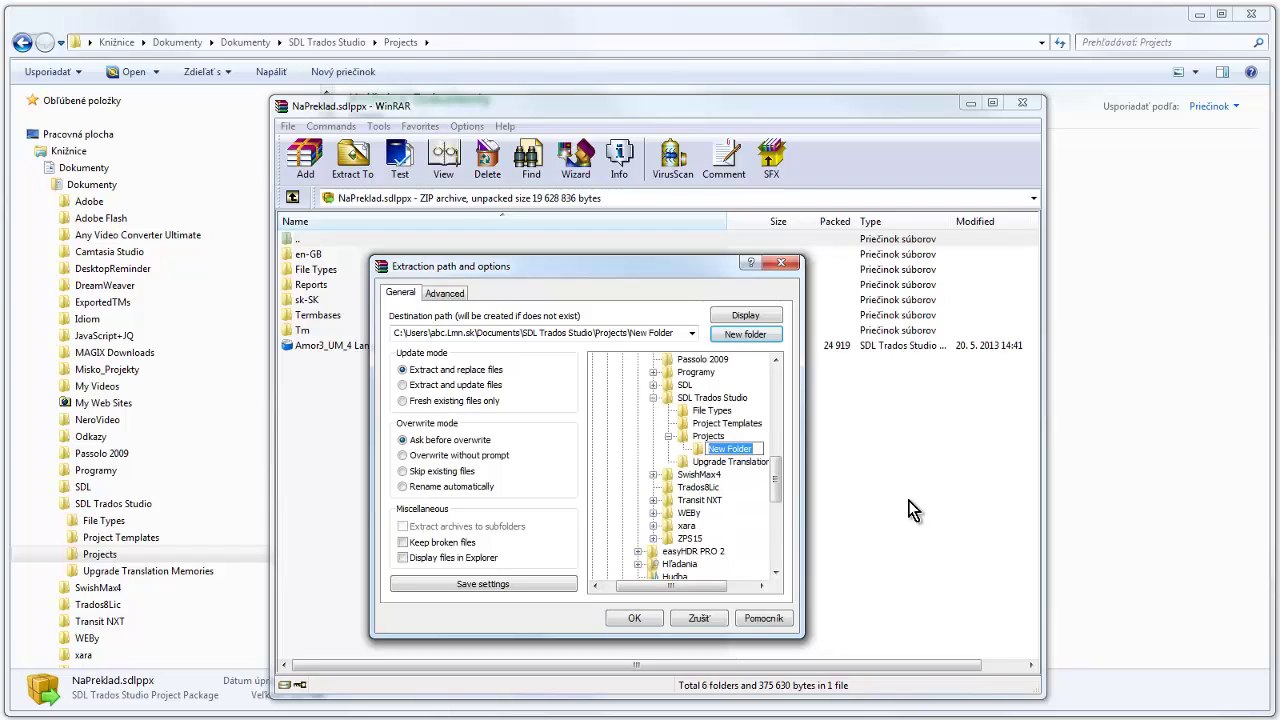
type("Atmor3")
key("Return")
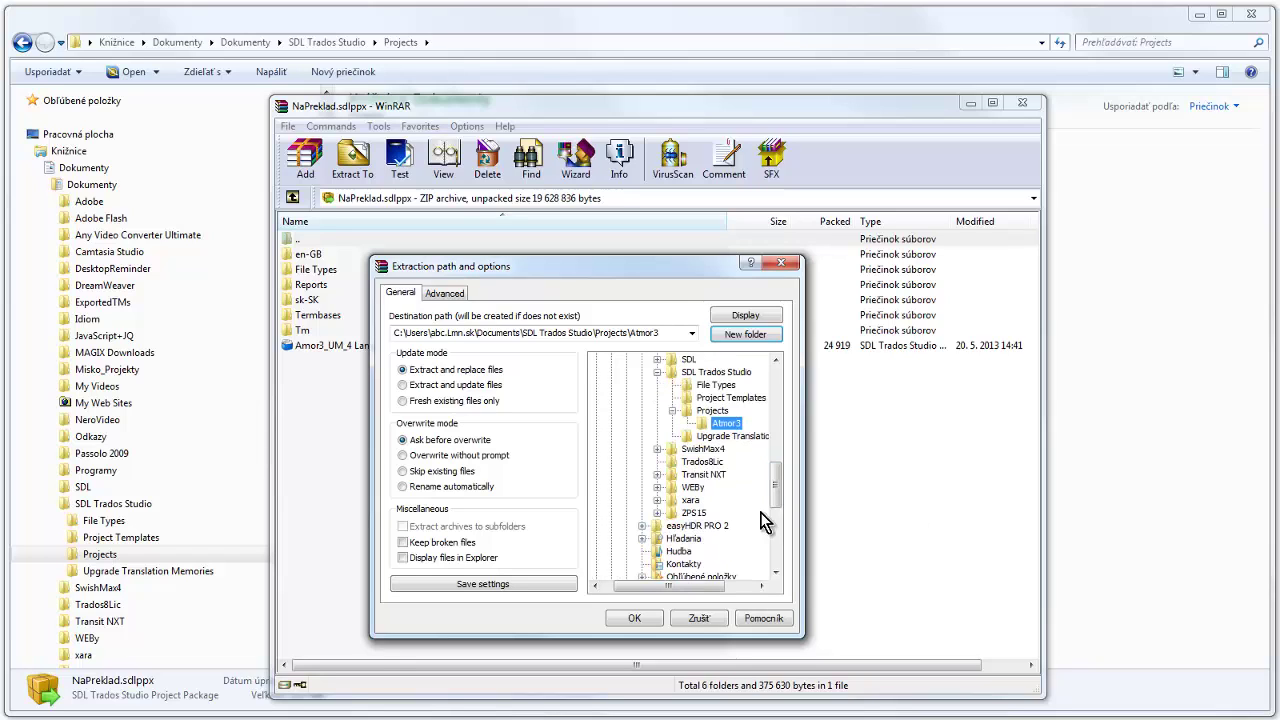
left_click(636, 618)
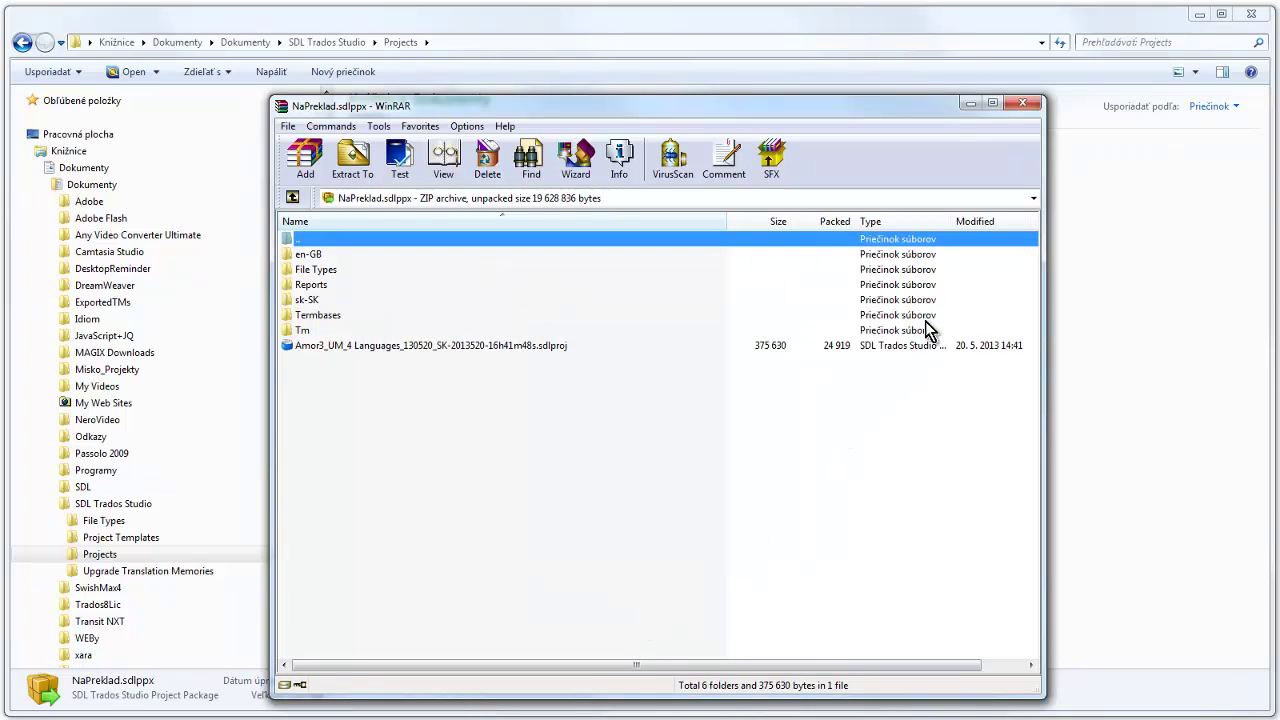
left_click(1022, 104)
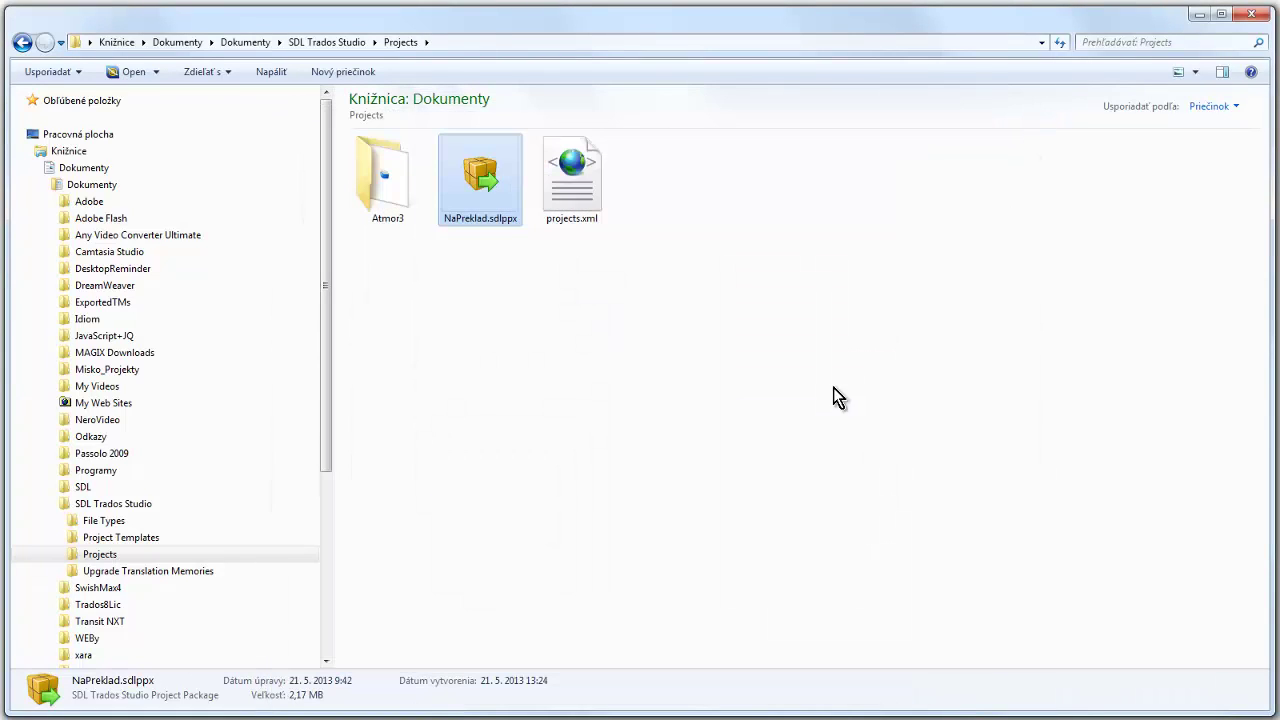
Try to open the extracted .sdlproj project file from the Atmor3 folder in SDL Trados Studio.
left_click(383, 210)
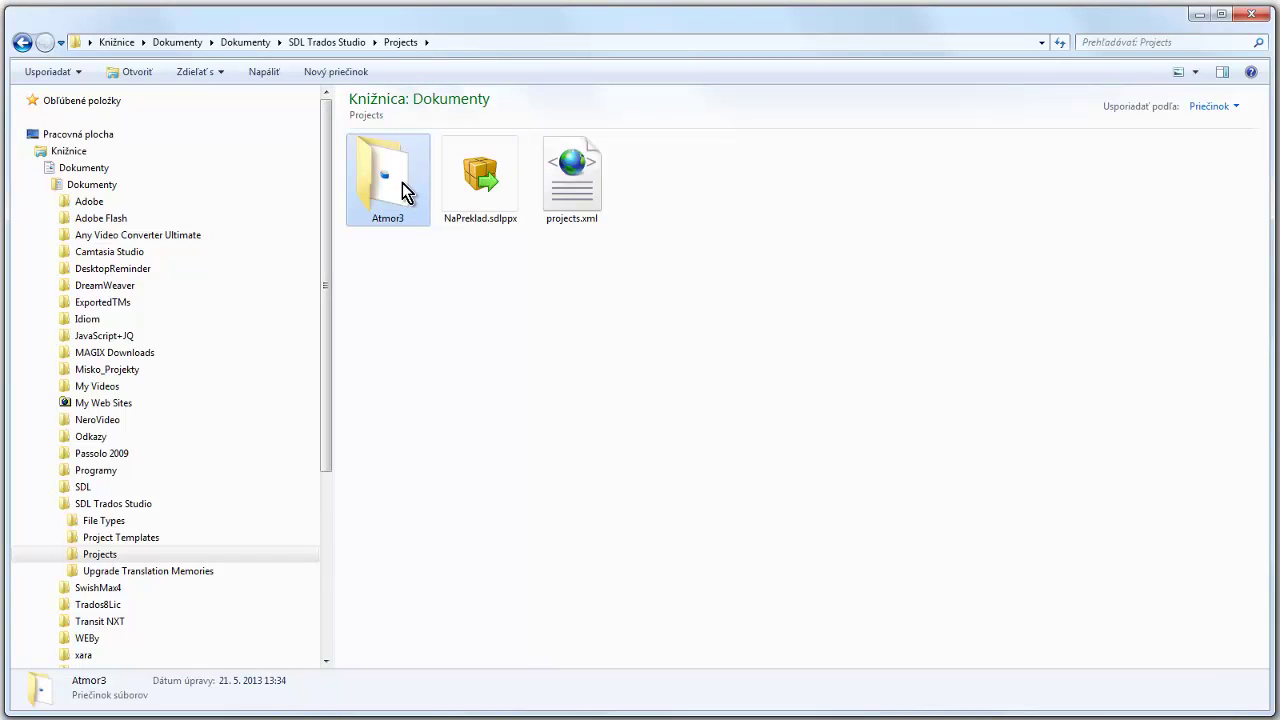
double_click(404, 192)
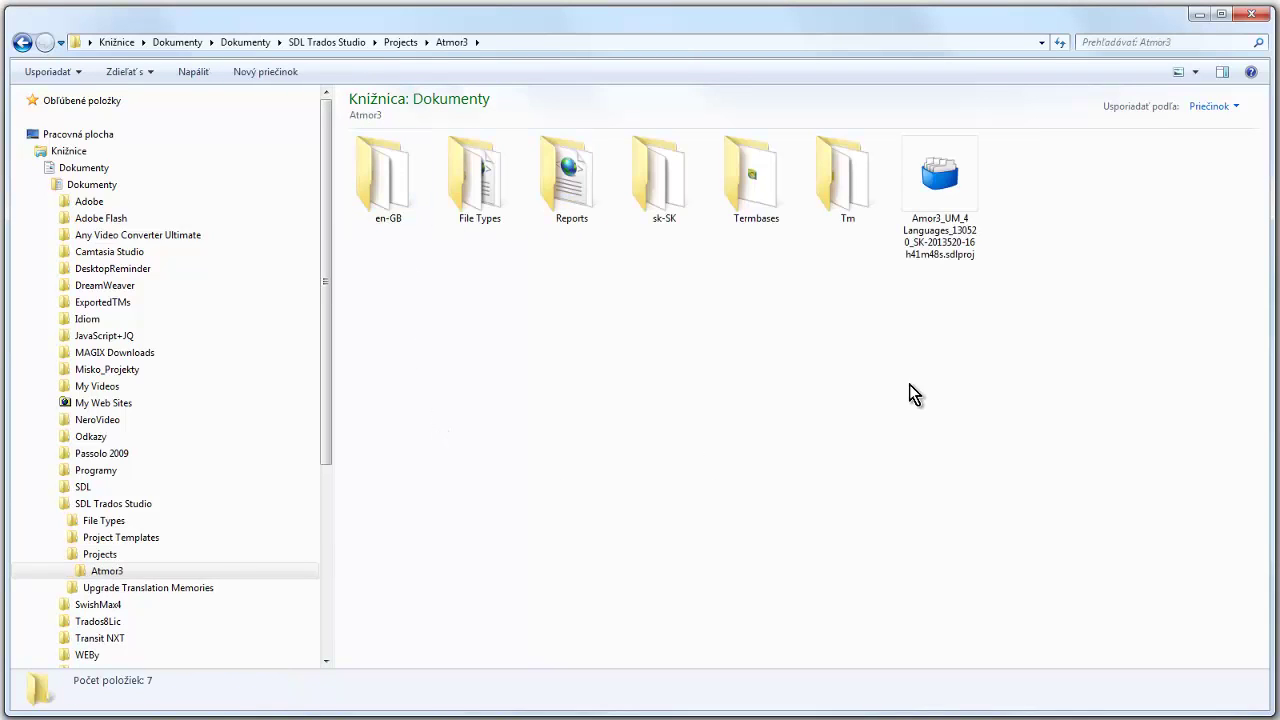
right_click(927, 189)
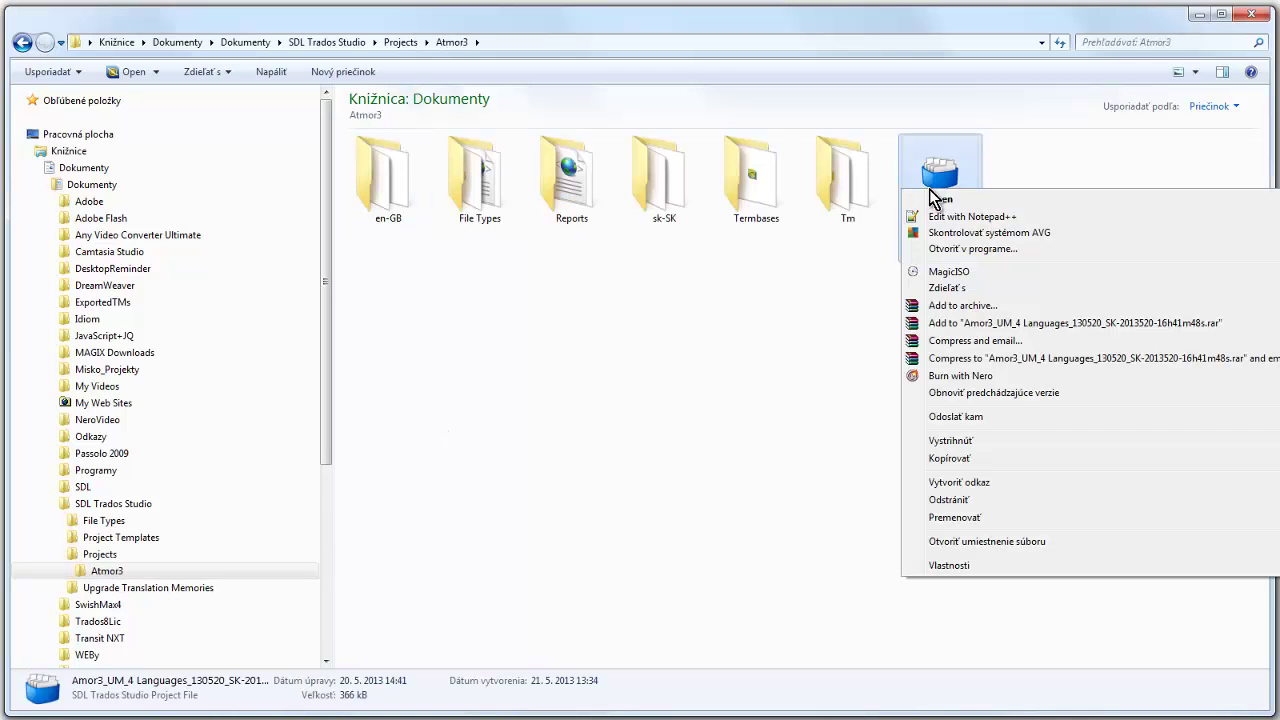
left_click(948, 206)
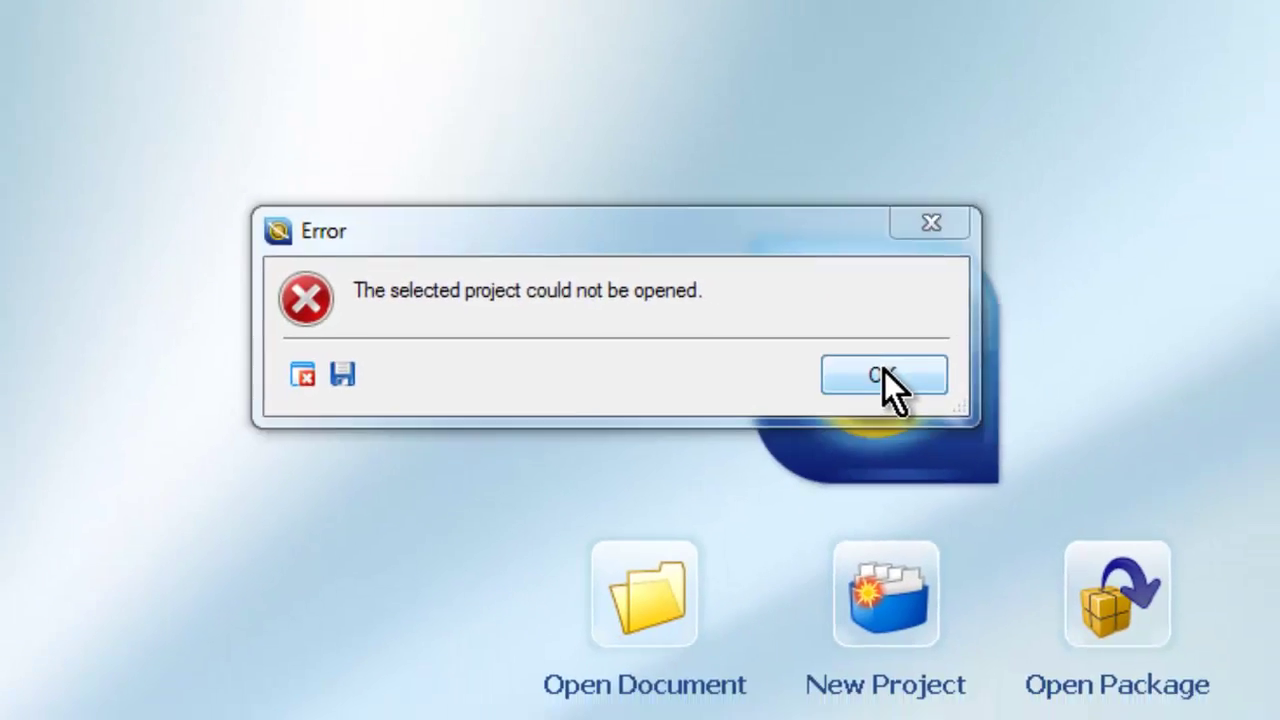
left_click(884, 373)
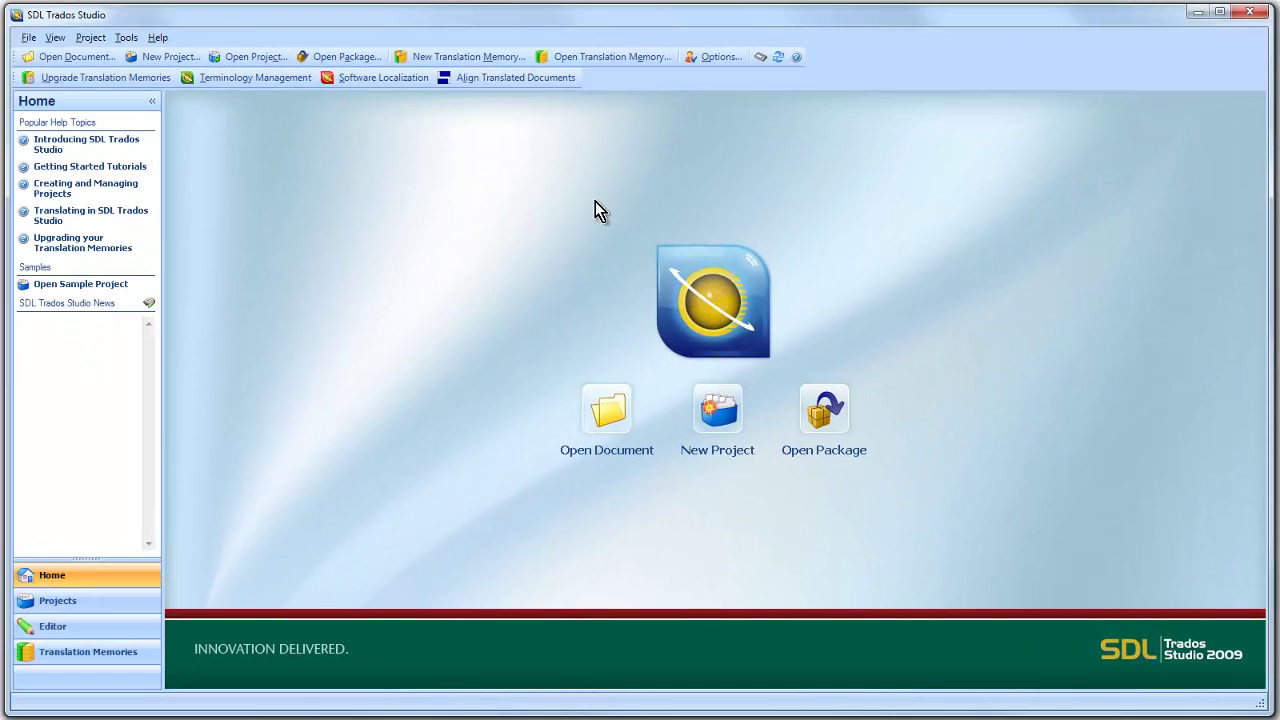
Start a new project from the Default template, name it Armor3_2 and continue to the language settings.
left_click(718, 418)
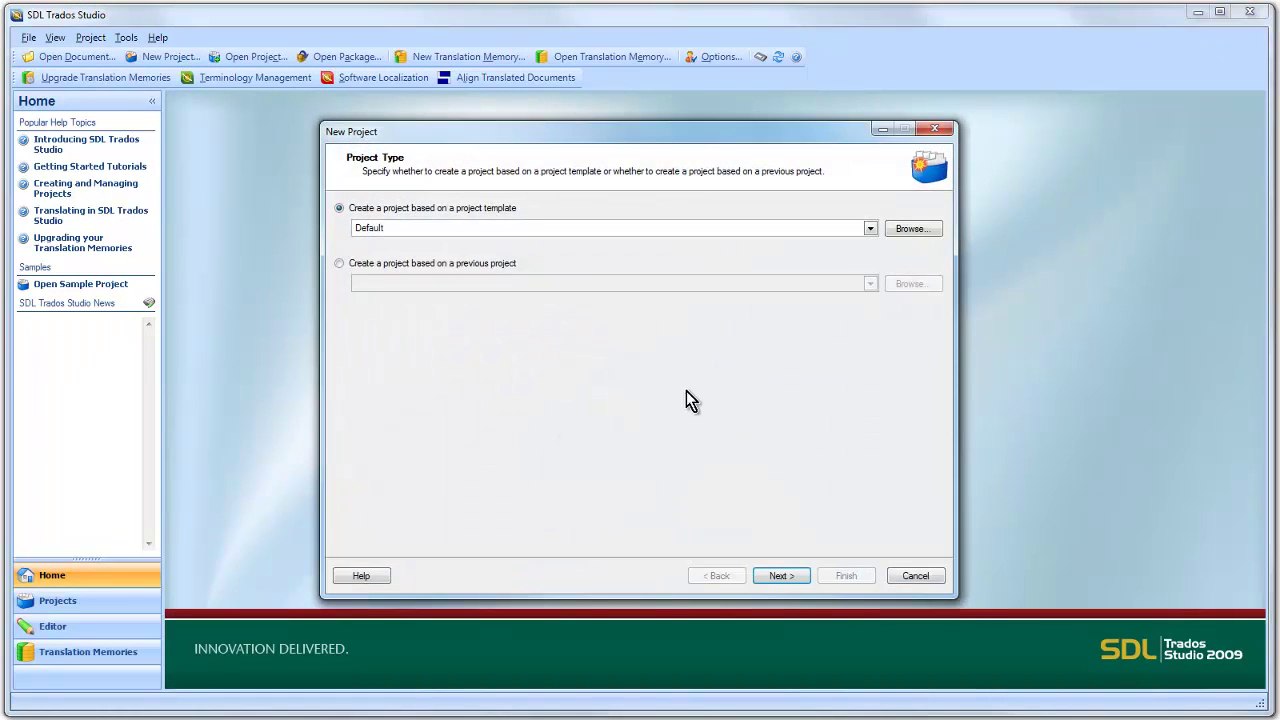
left_click(782, 576)
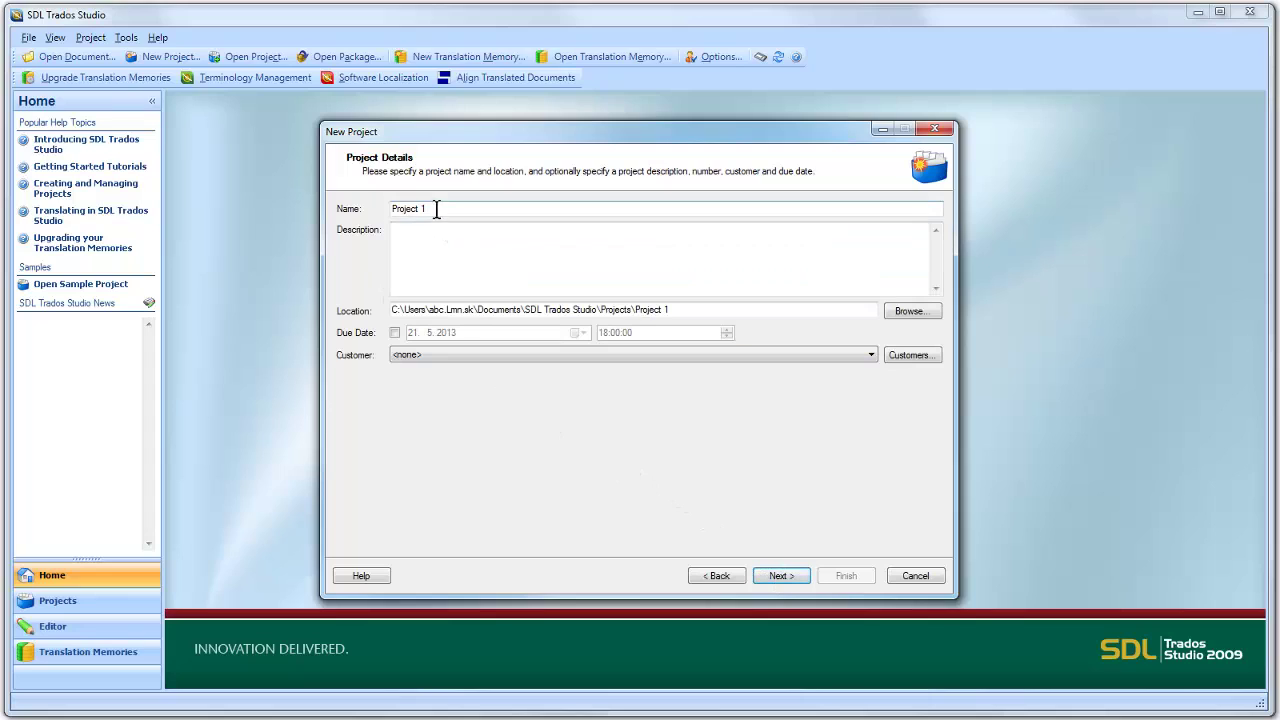
left_click_drag(434, 209, 362, 209)
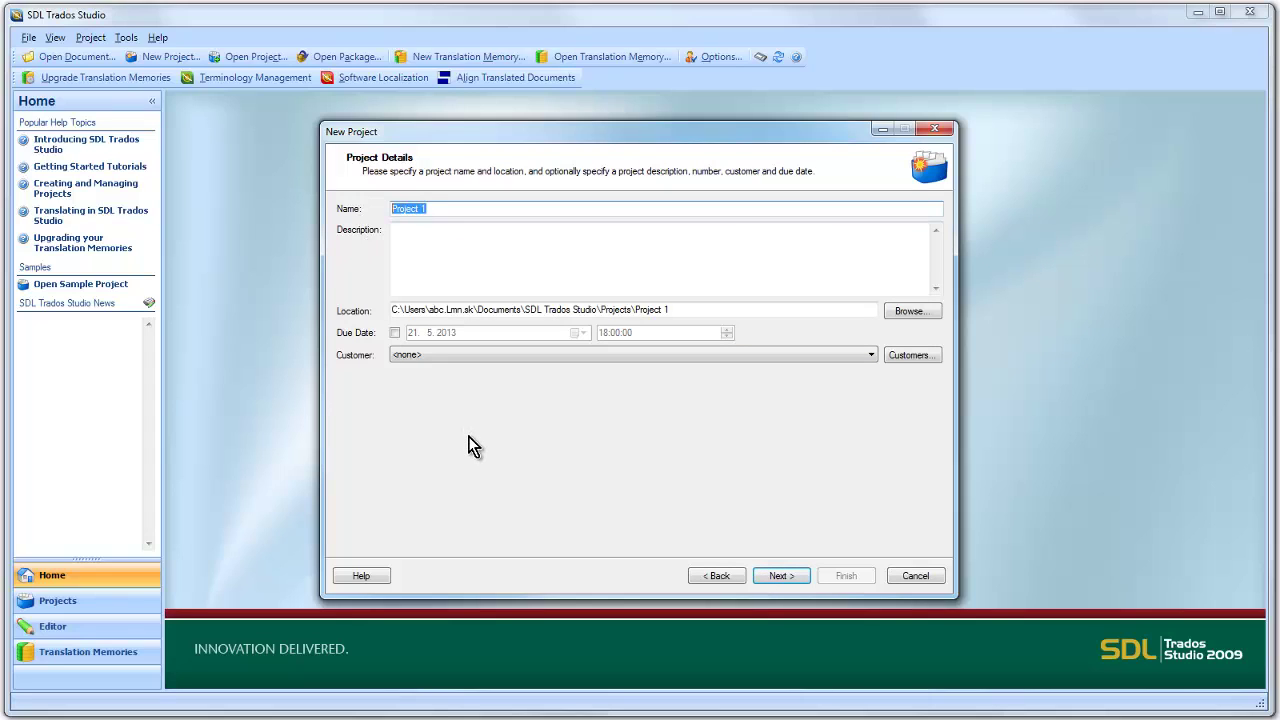
type("Armor3_2")
left_click(779, 577)
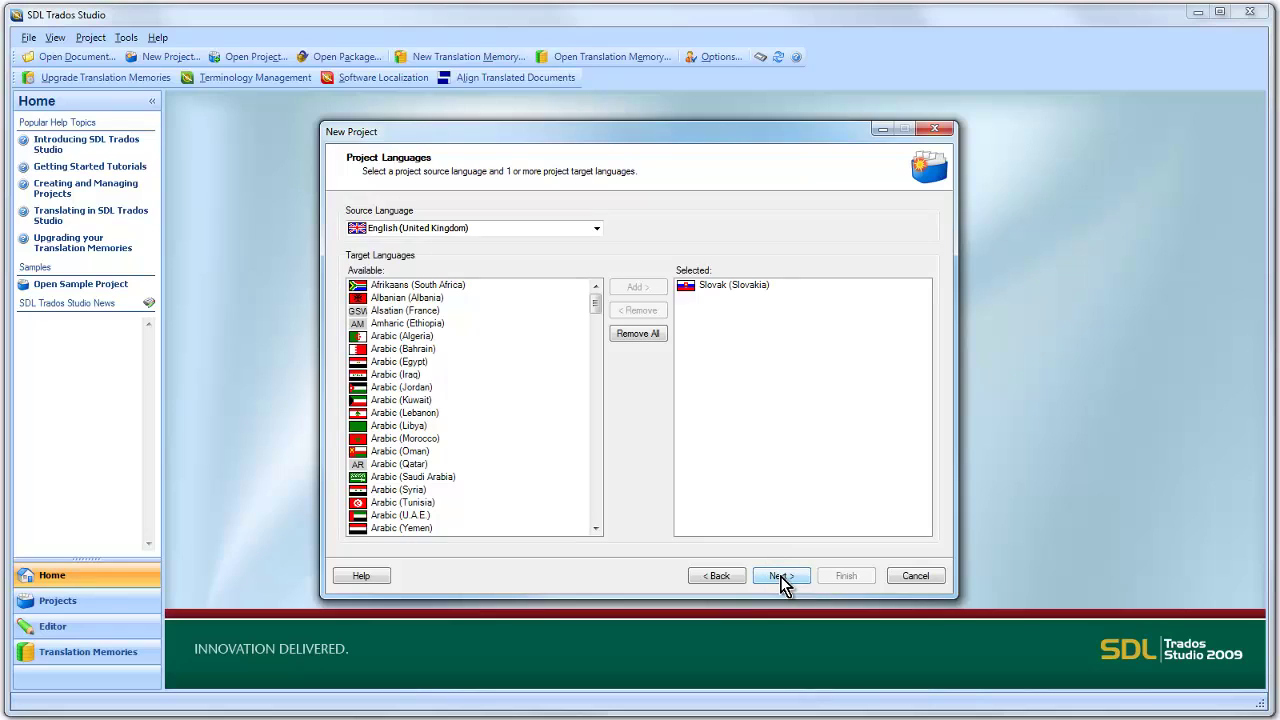
Keep English (United Kingdom) to Slovak (Slovakia) as the project languages and browse to the extracted Atmor3 package's en-GB folder for project files.
left_click(781, 578)
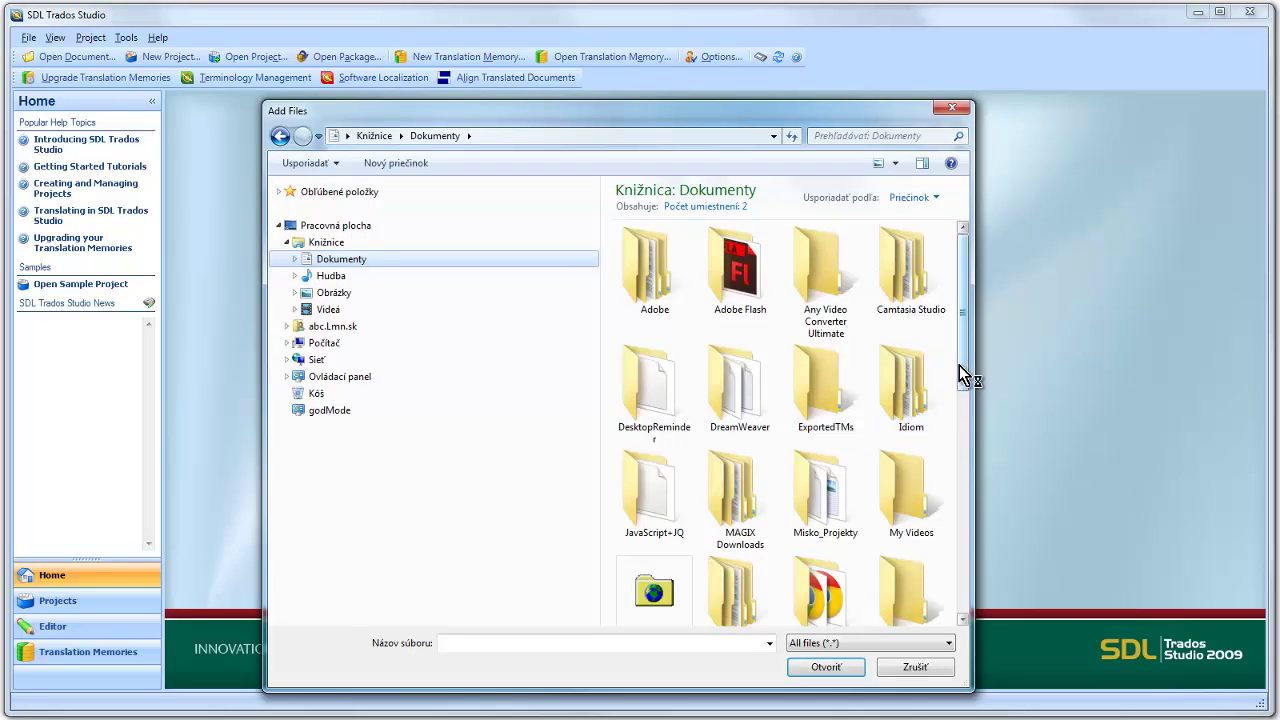
left_click_drag(960, 365, 964, 541)
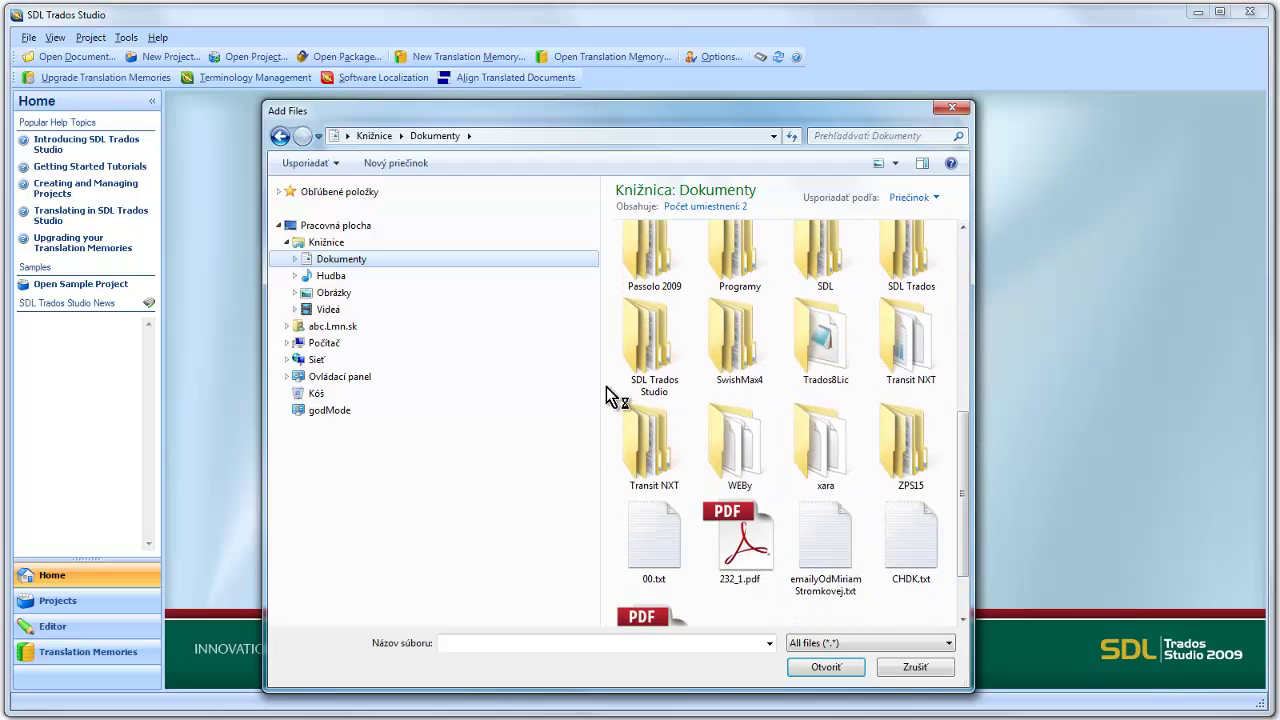
double_click(639, 350)
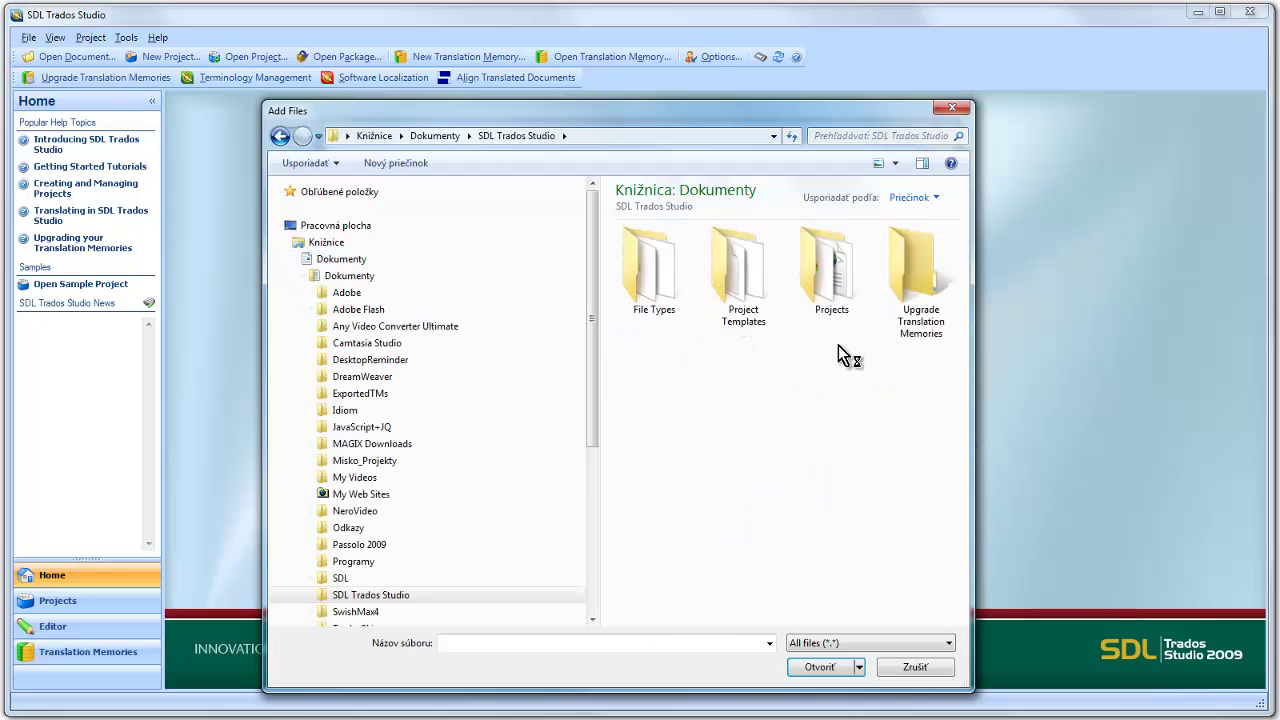
double_click(823, 288)
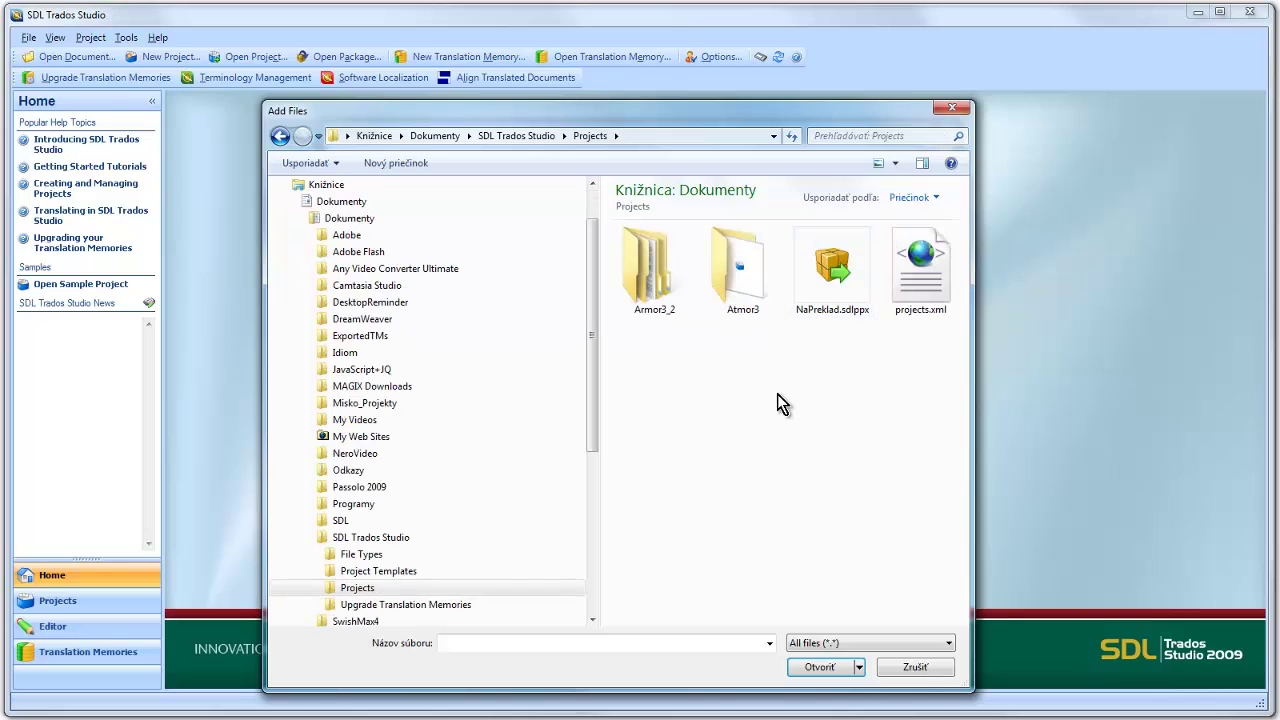
double_click(742, 277)
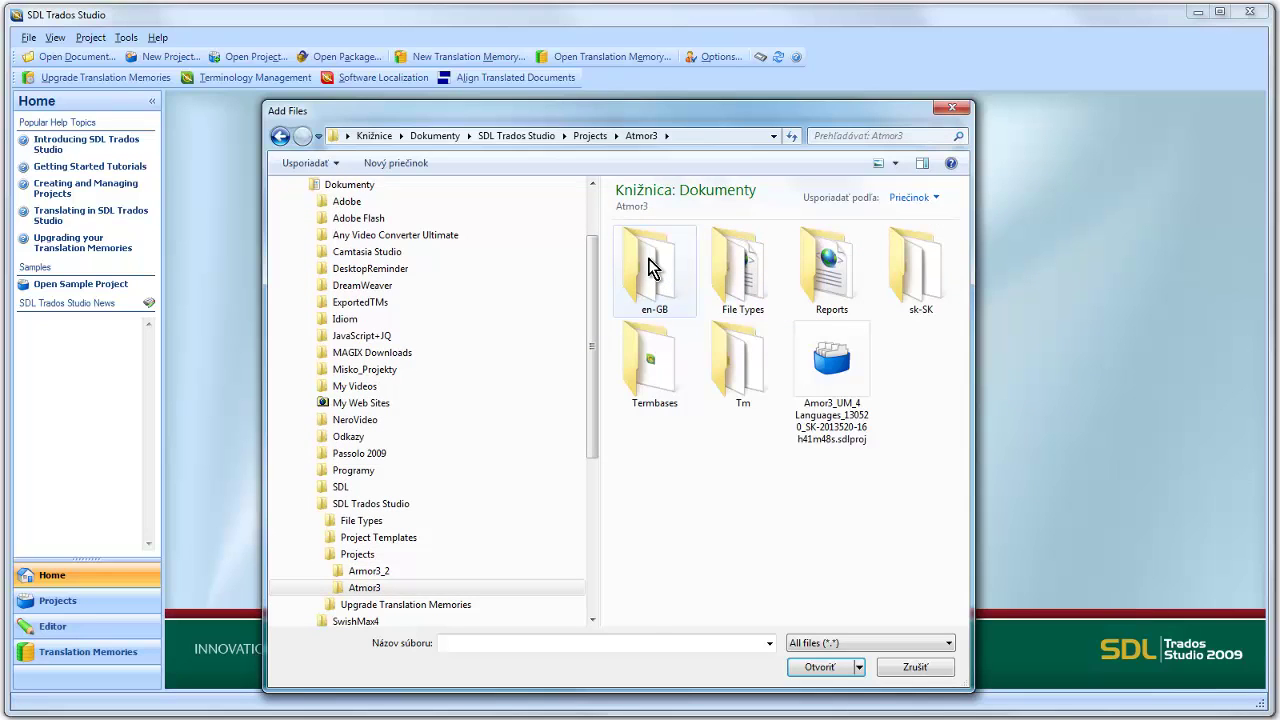
double_click(652, 270)
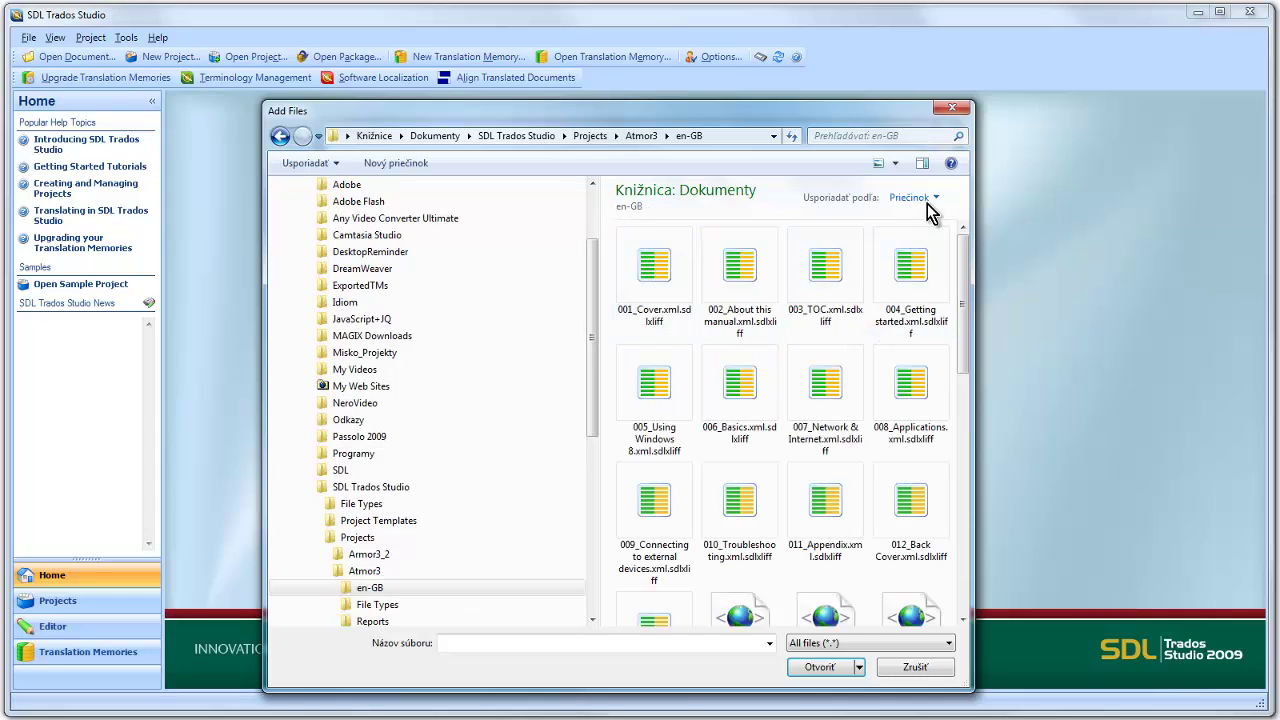
Show the en-GB folder contents as a list and add all of its files to the project.
left_click(895, 165)
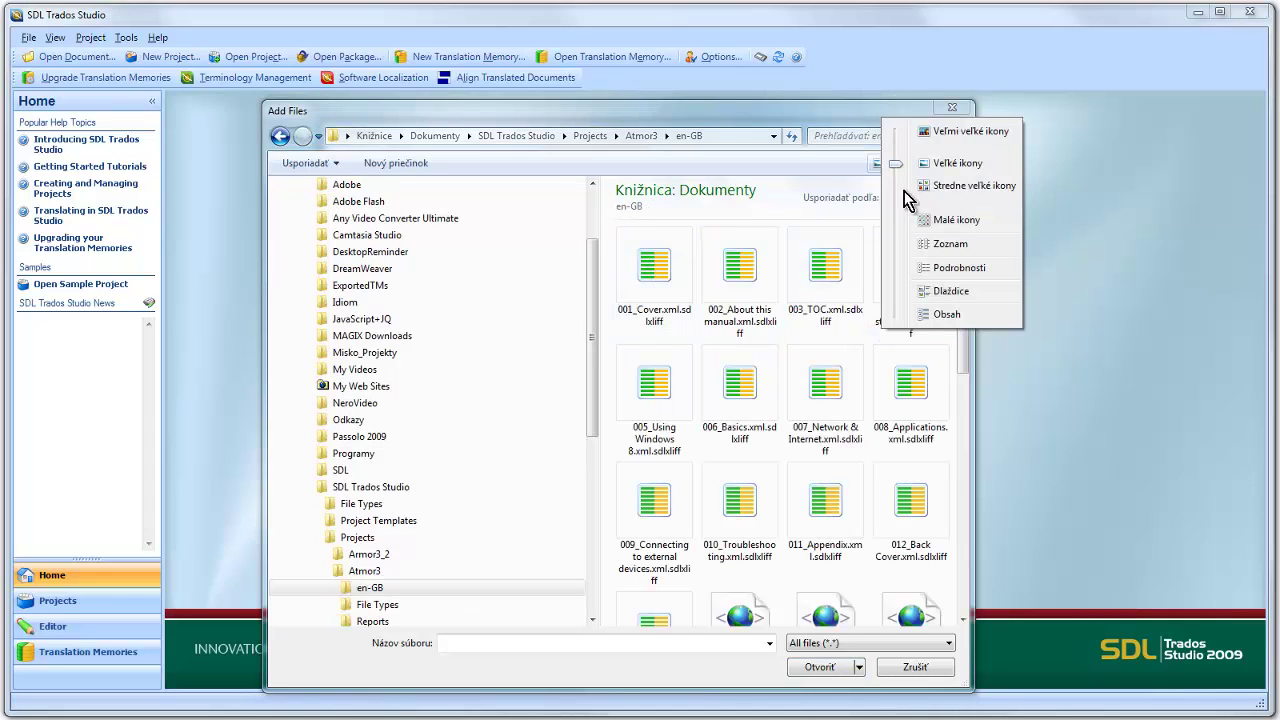
left_click(927, 246)
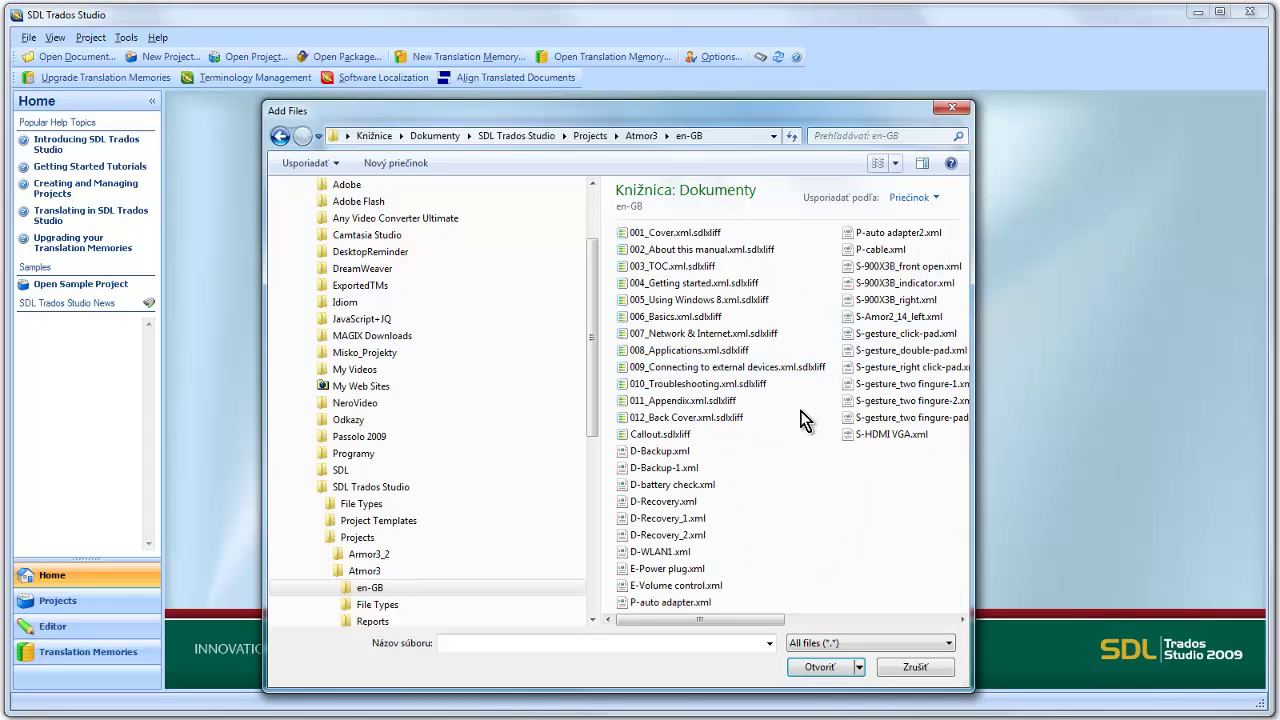
left_click(767, 388)
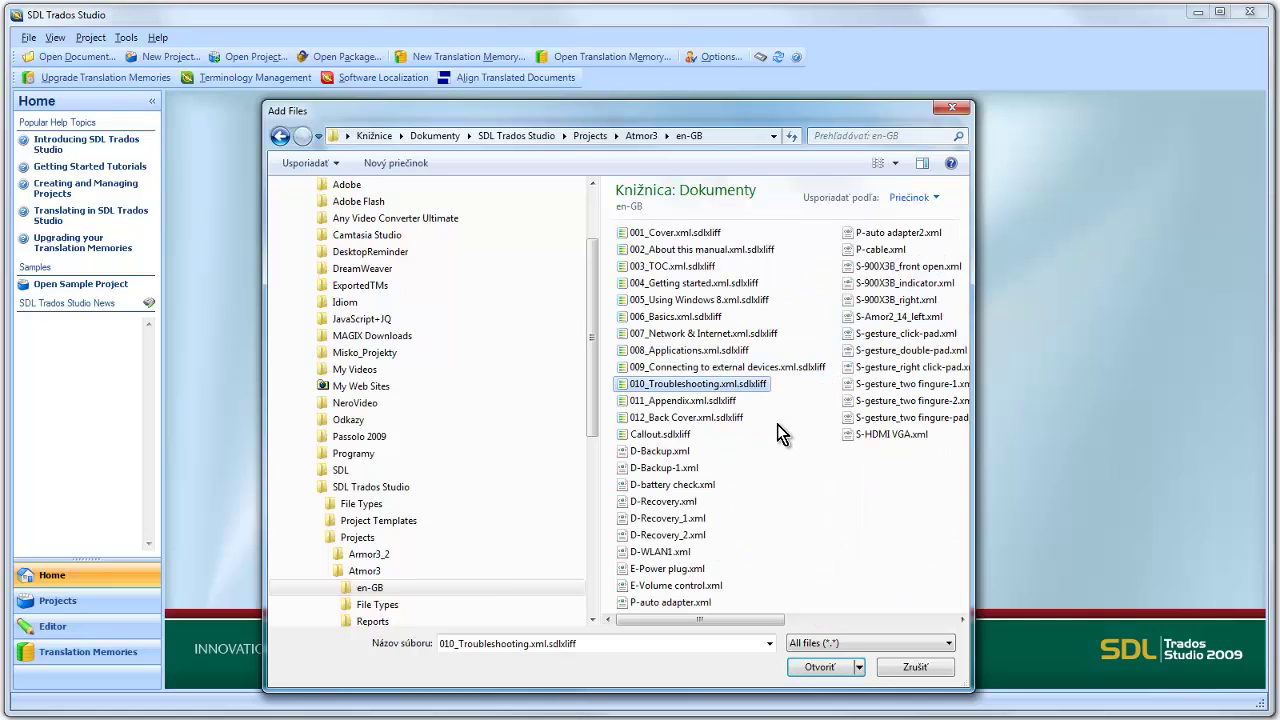
key("ctrl+a")
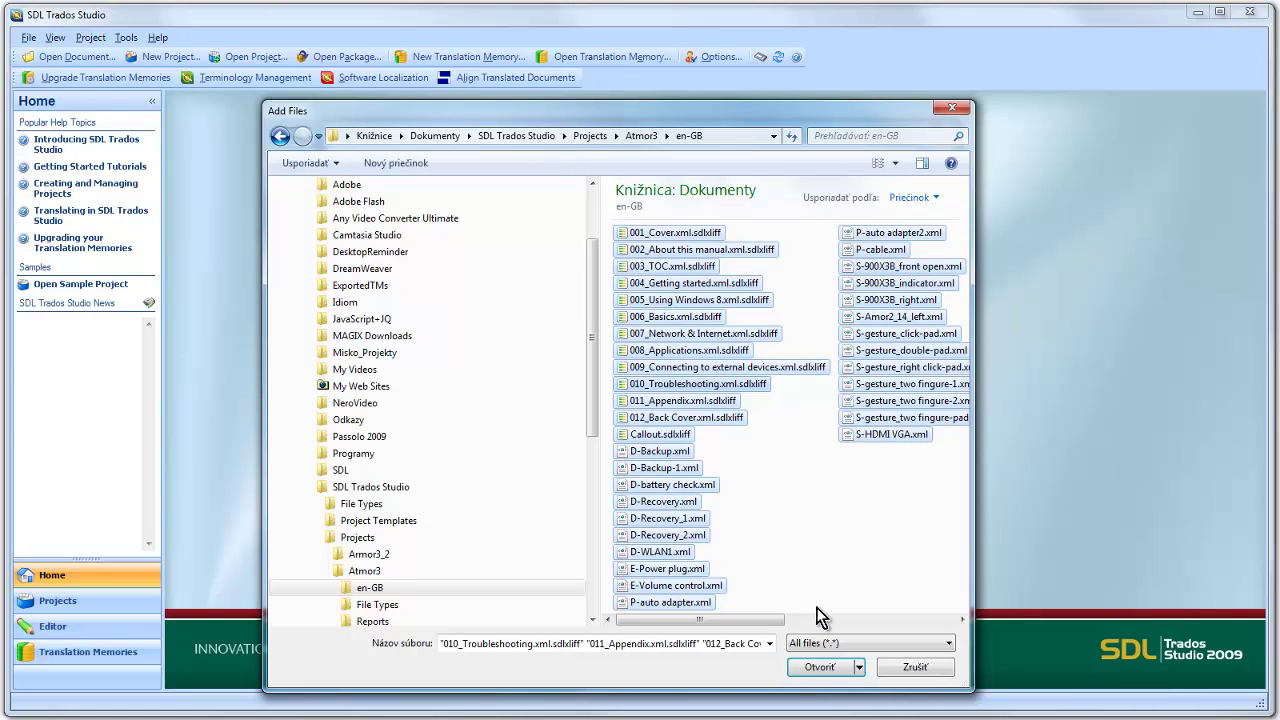
left_click(818, 670)
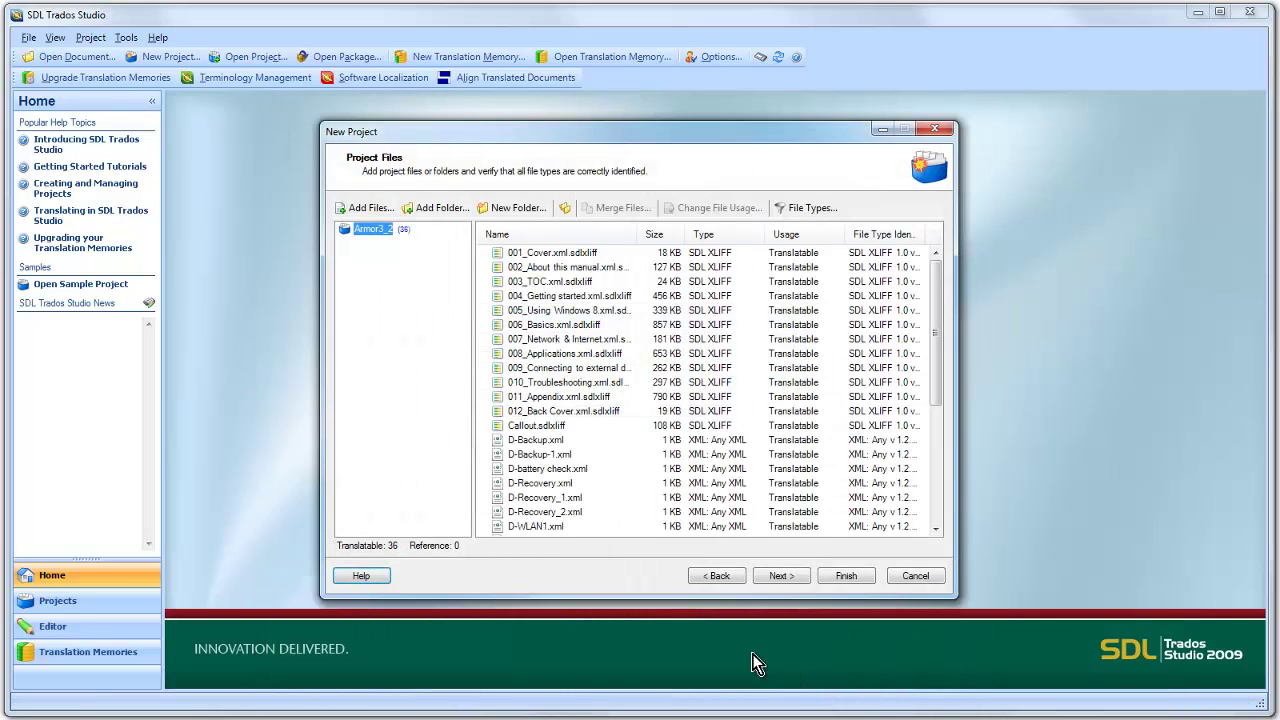
Add the file-based translation memory Amor3_UM_4 Languages_130520_PC manual_EN_SK.sdltm from Atmor3's Tm folder to the project.
left_click(779, 579)
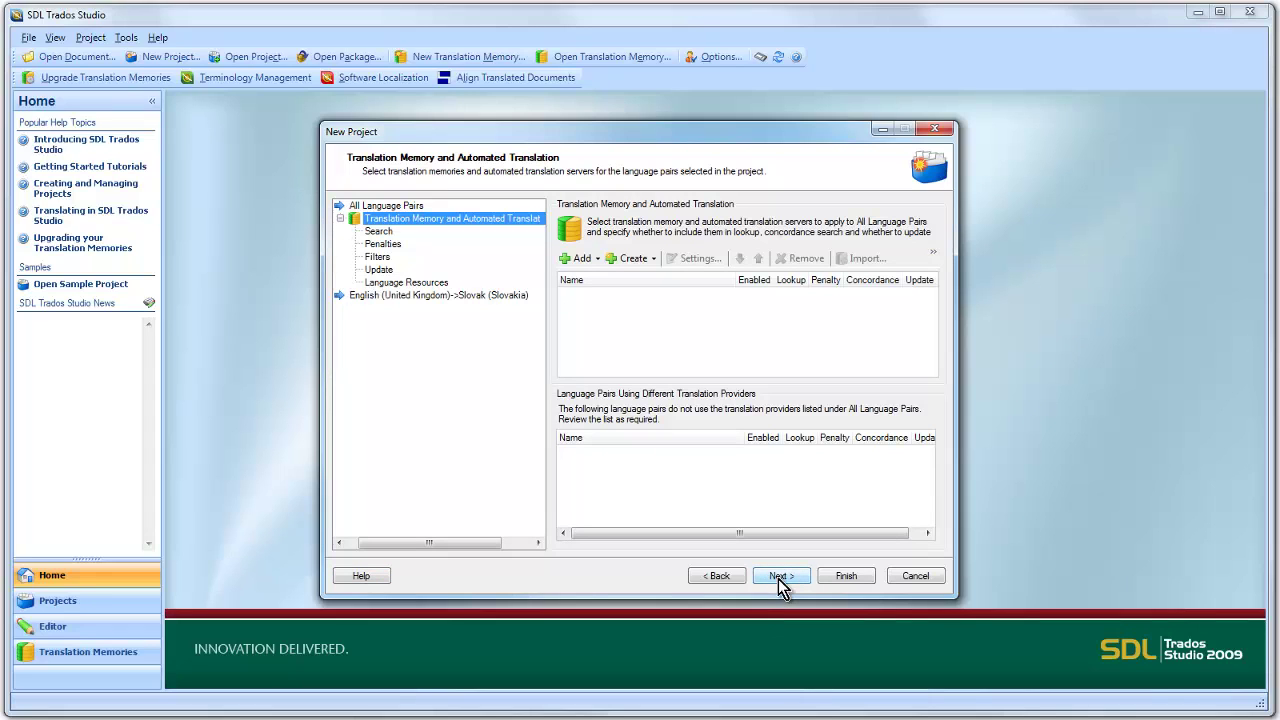
left_click(577, 262)
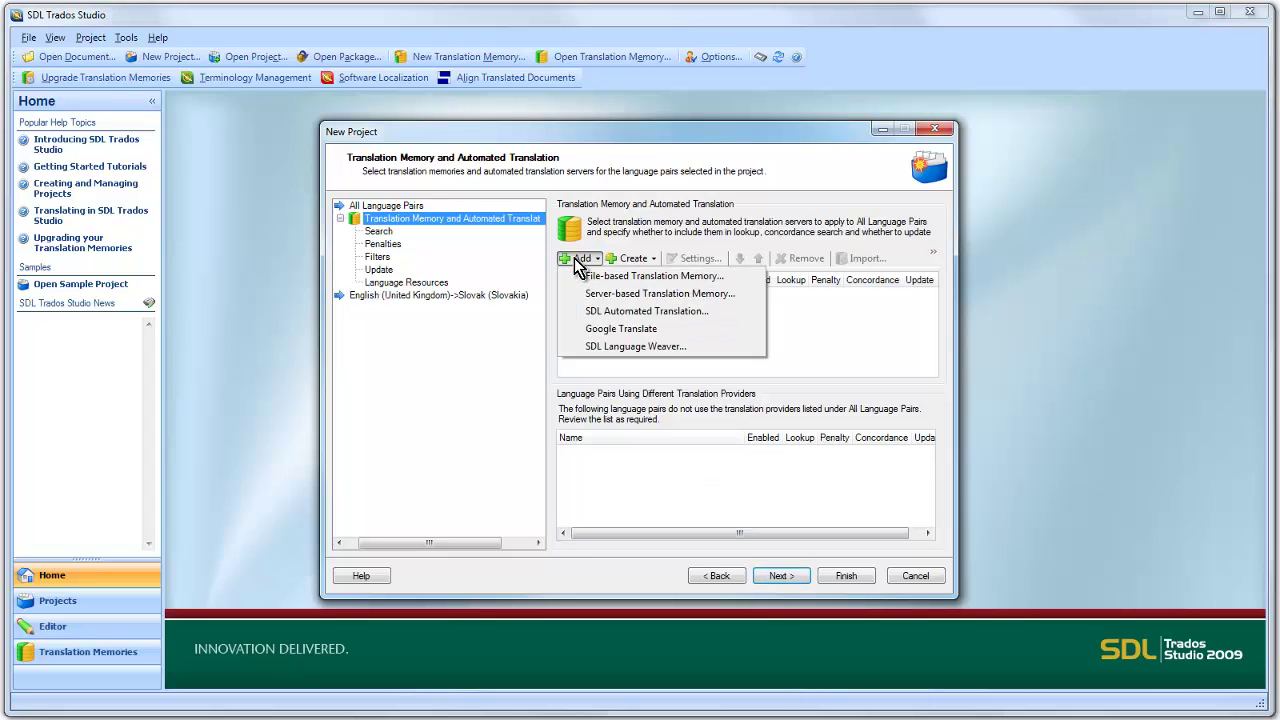
left_click(715, 277)
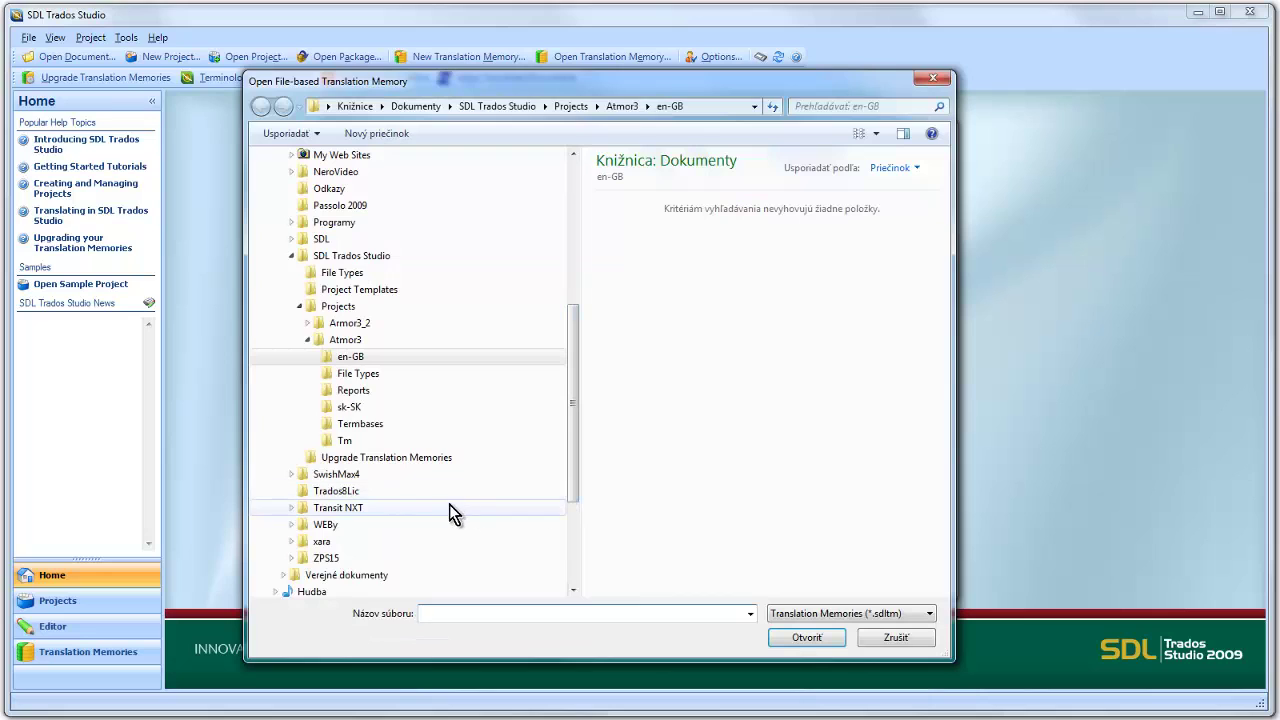
left_click(355, 449)
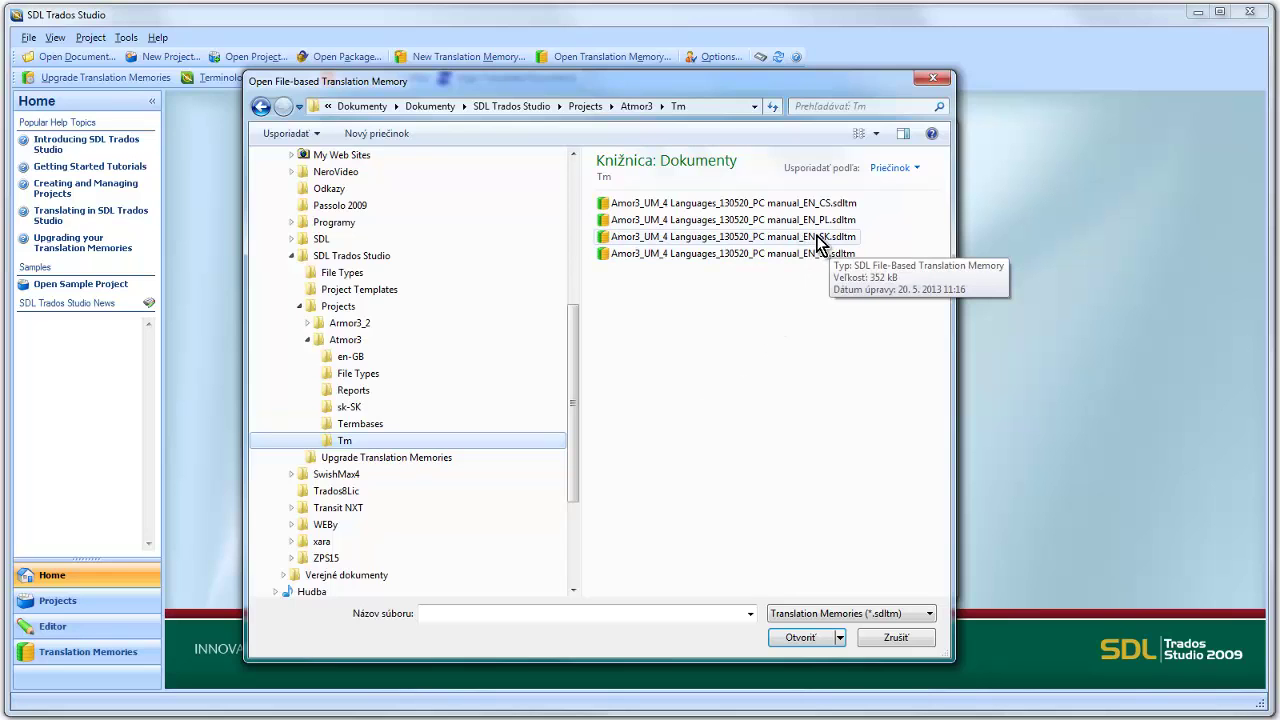
left_click(778, 243)
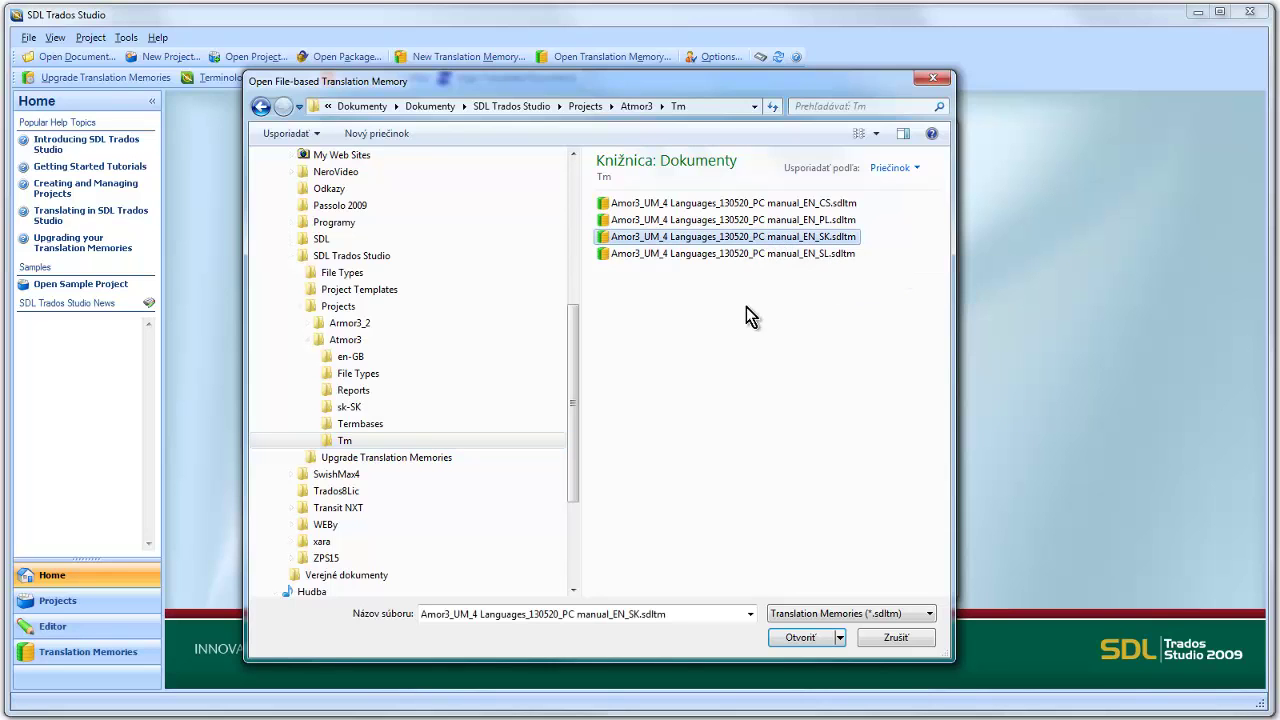
left_click(795, 637)
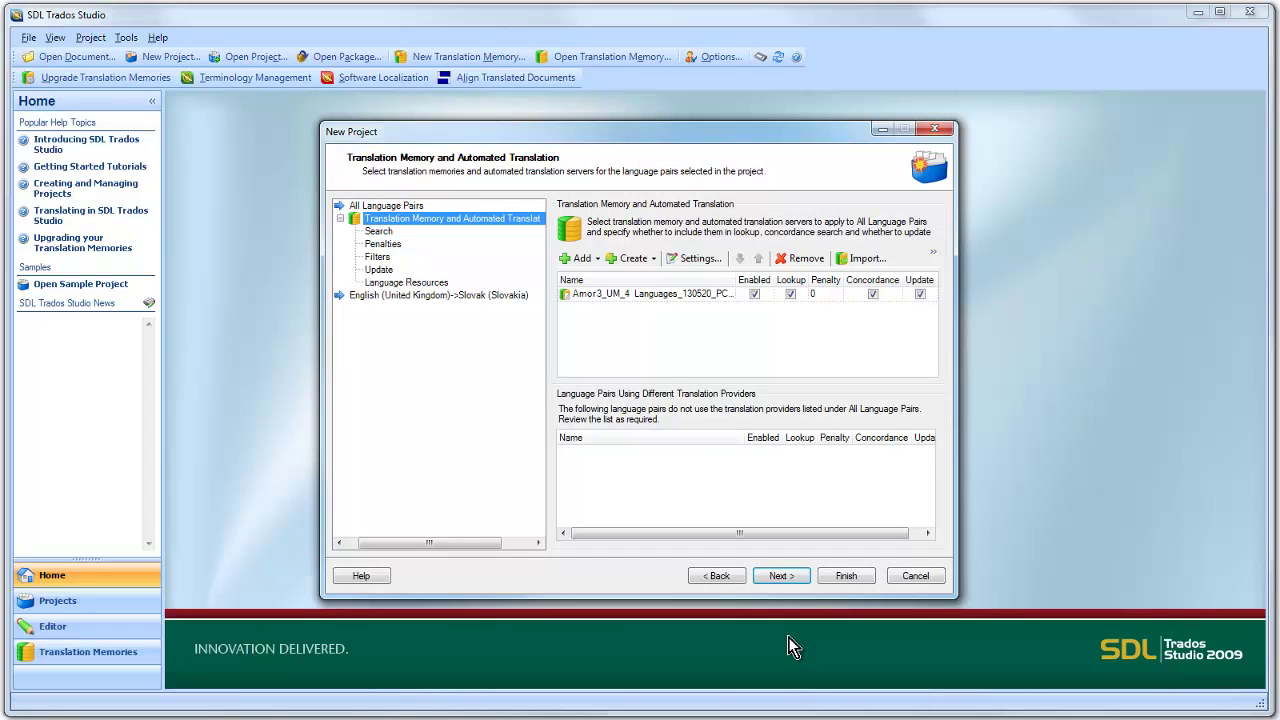
Add the termbase Amor3_130520.sdltb from Atmor3's Termbases folder to the project and accept the index change.
left_click(781, 580)
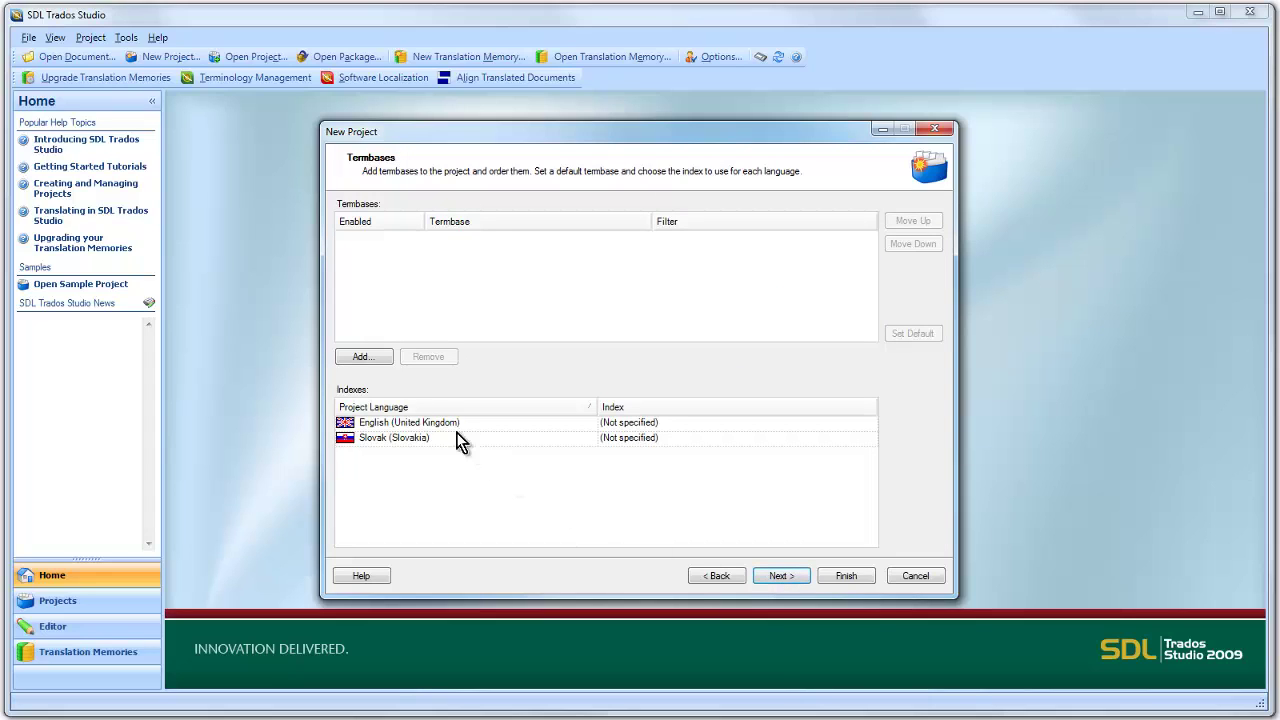
left_click(363, 360)
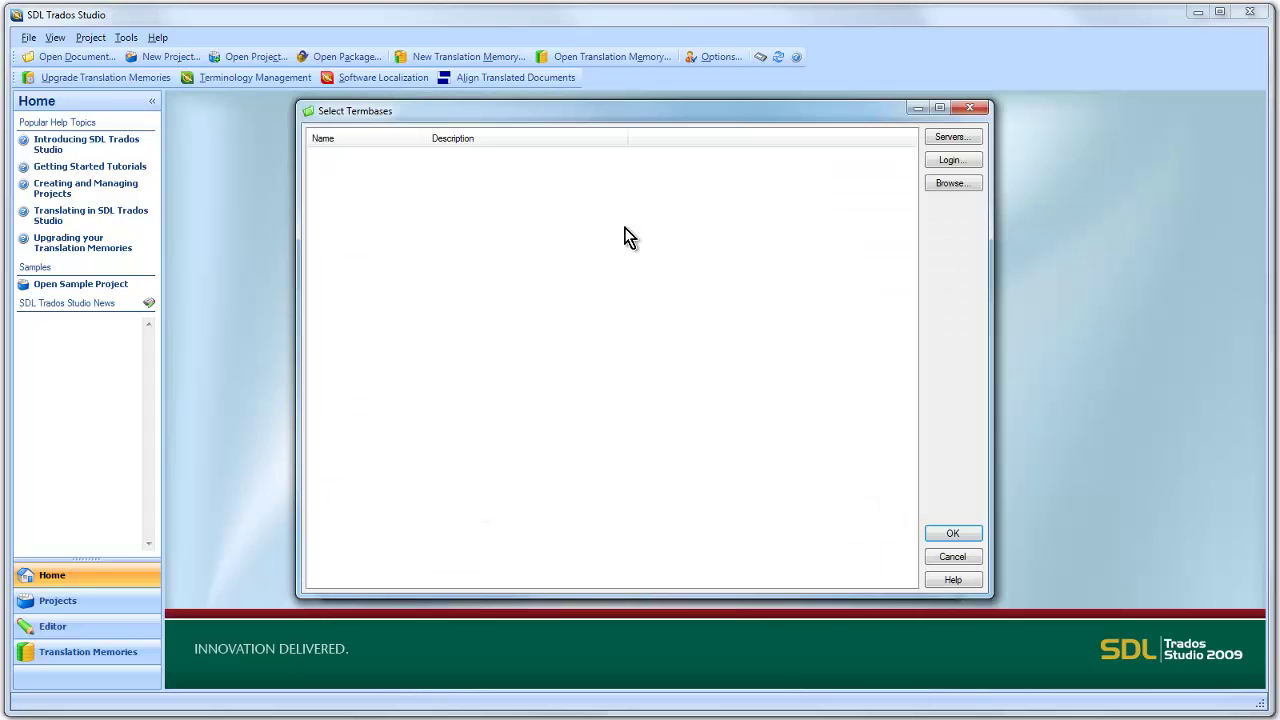
left_click(950, 184)
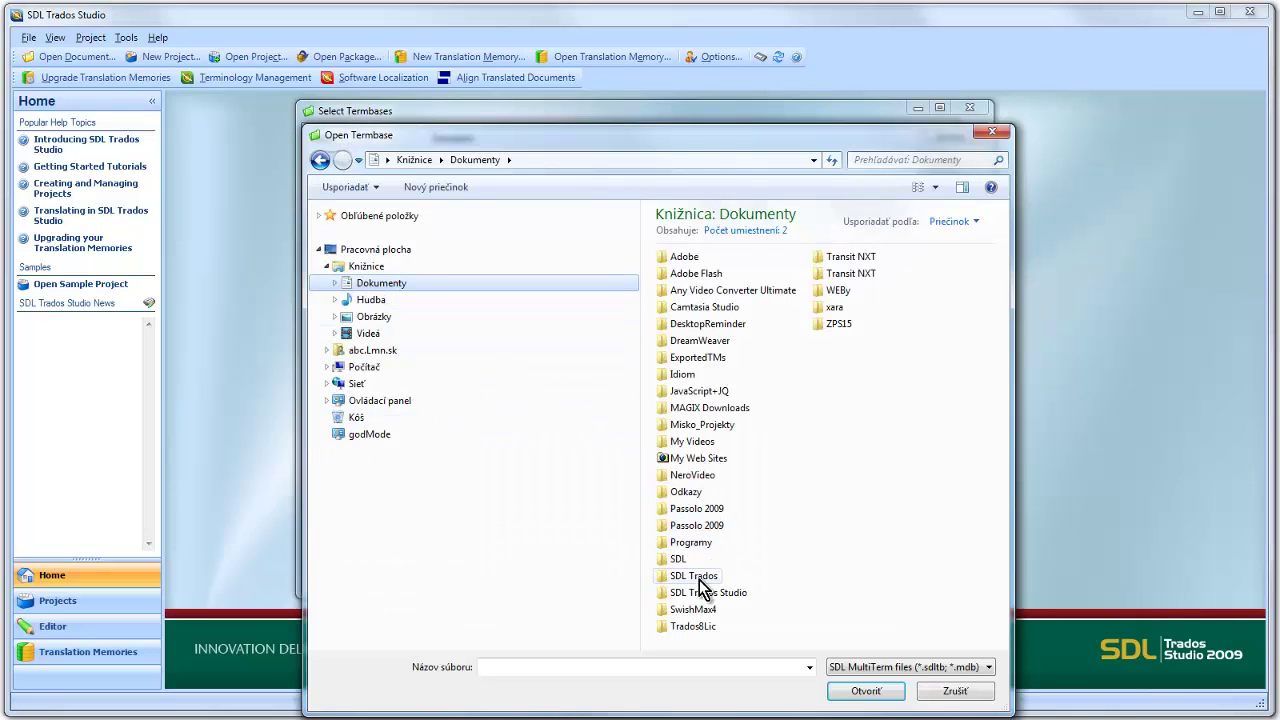
double_click(700, 593)
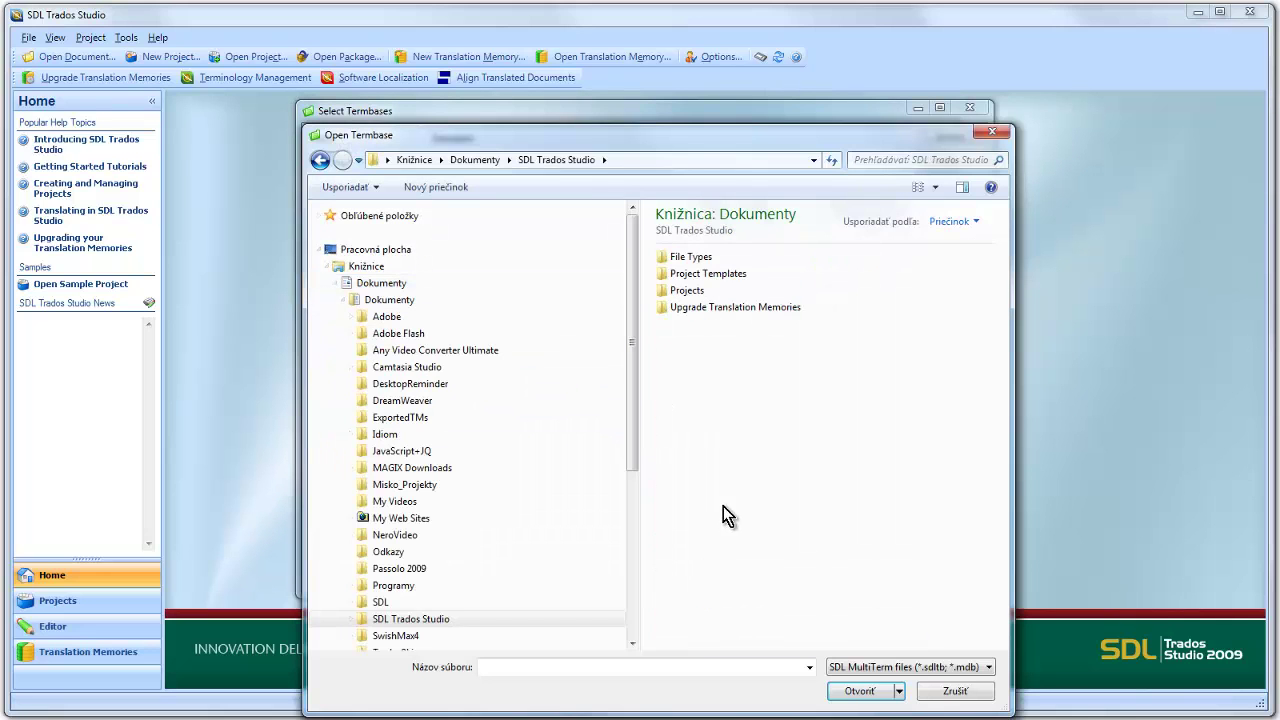
double_click(686, 290)
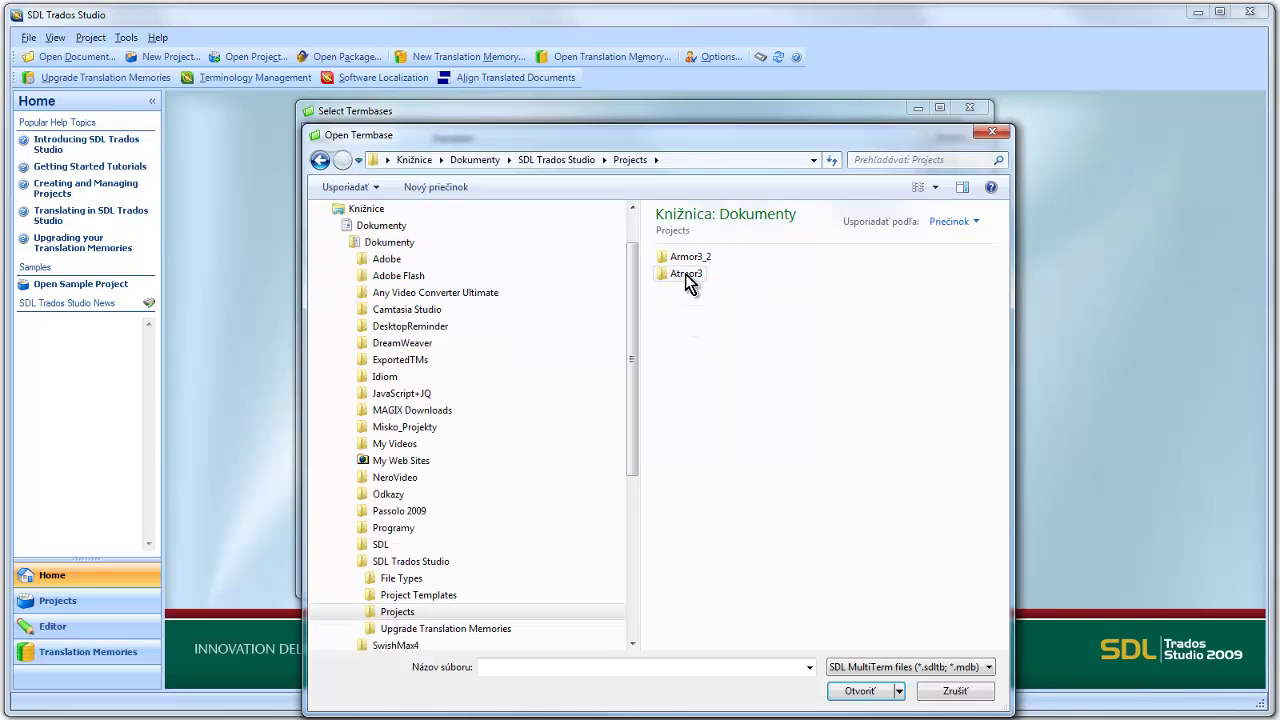
double_click(687, 276)
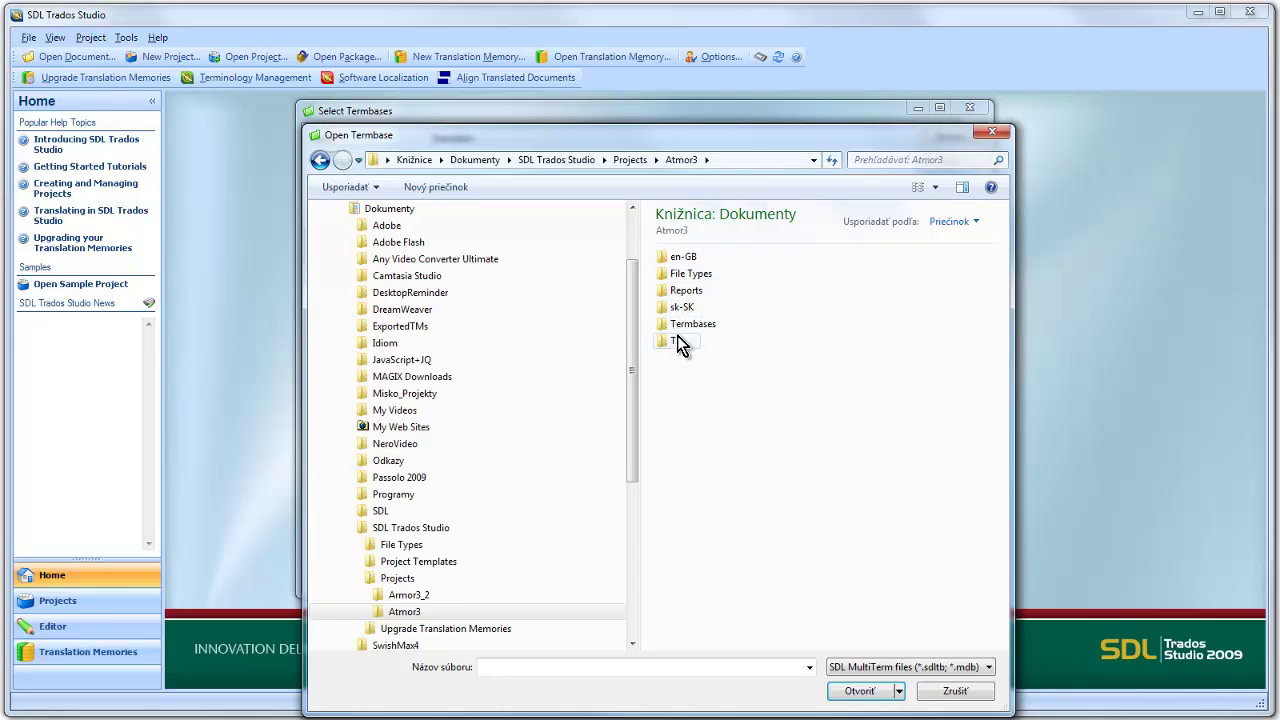
double_click(680, 328)
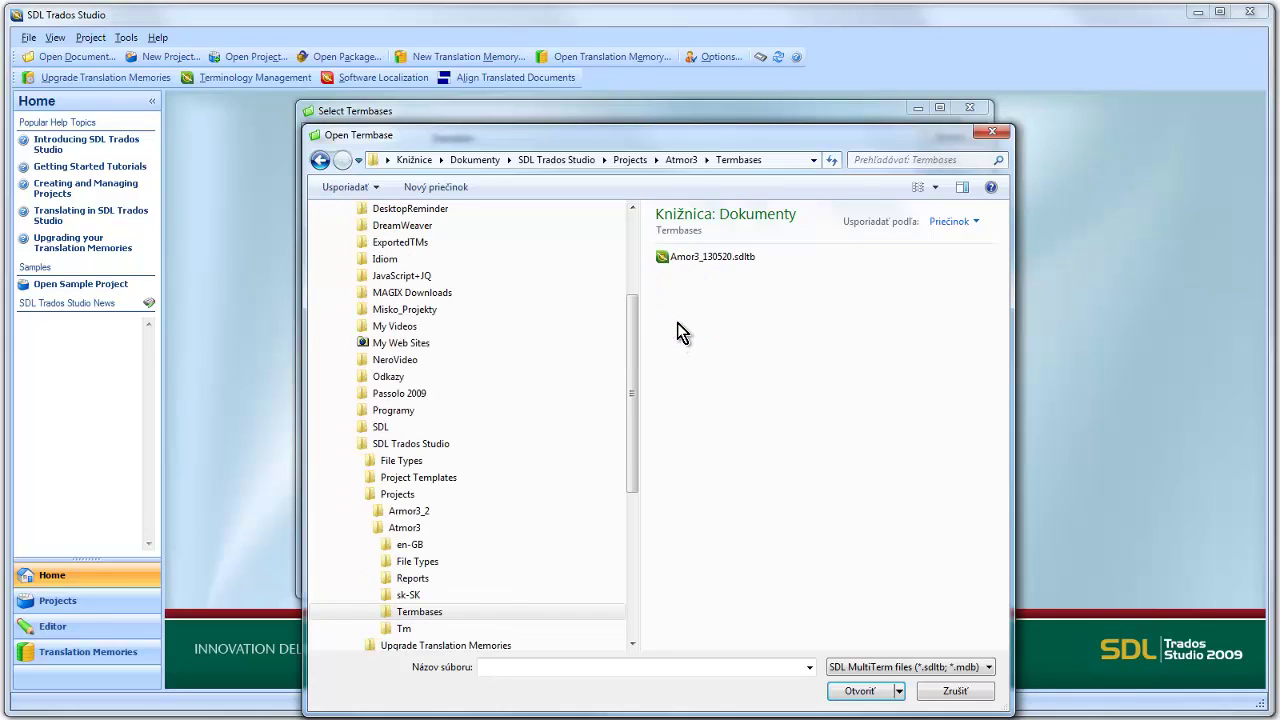
left_click(697, 262)
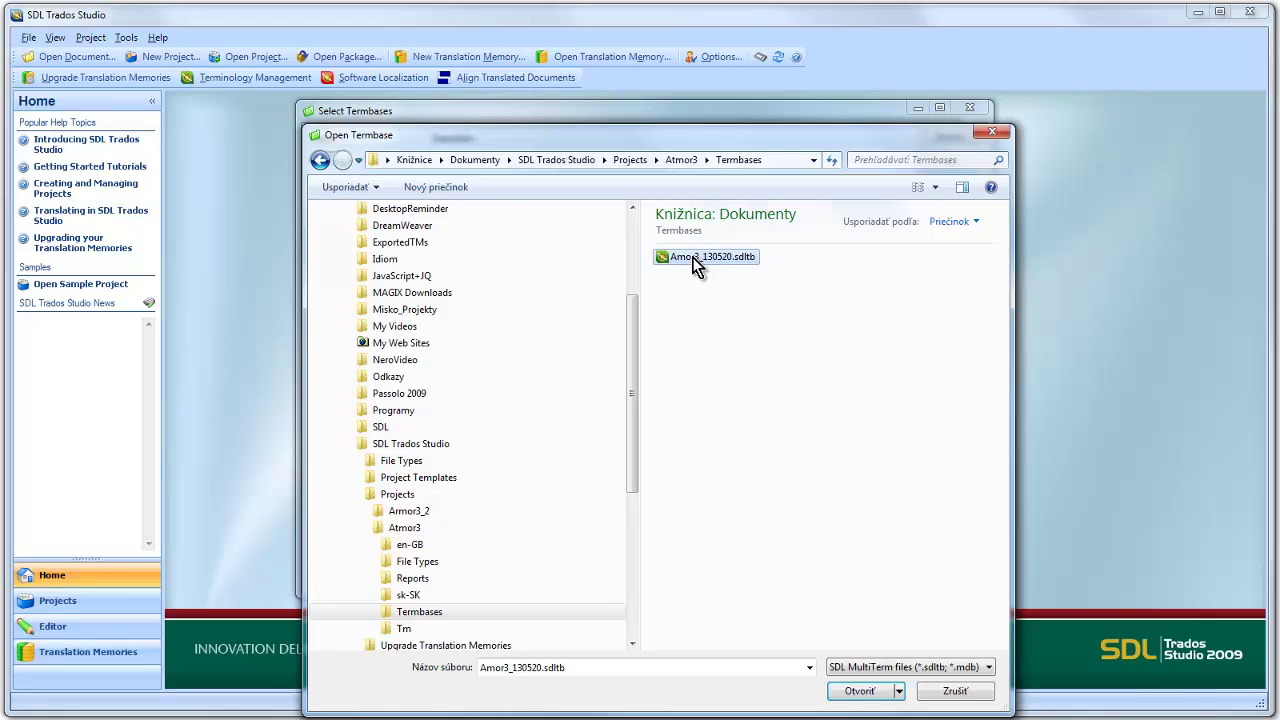
left_click(877, 697)
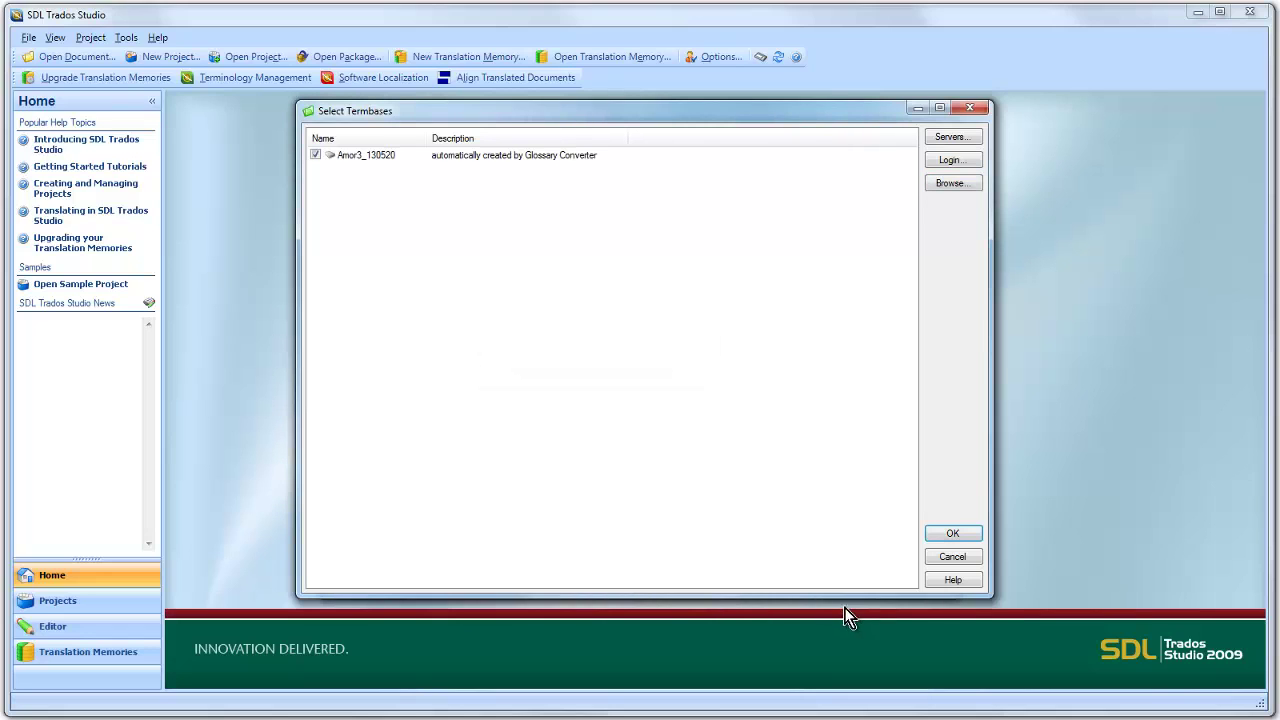
left_click(952, 537)
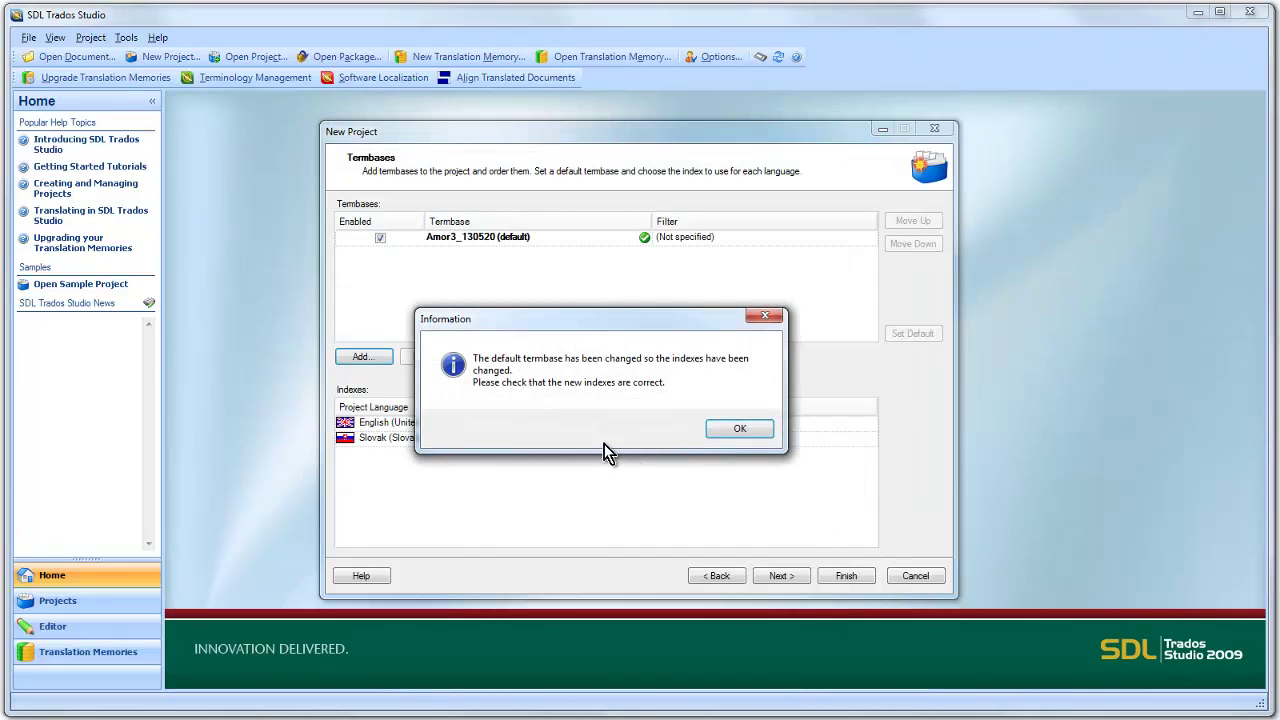
left_click(740, 432)
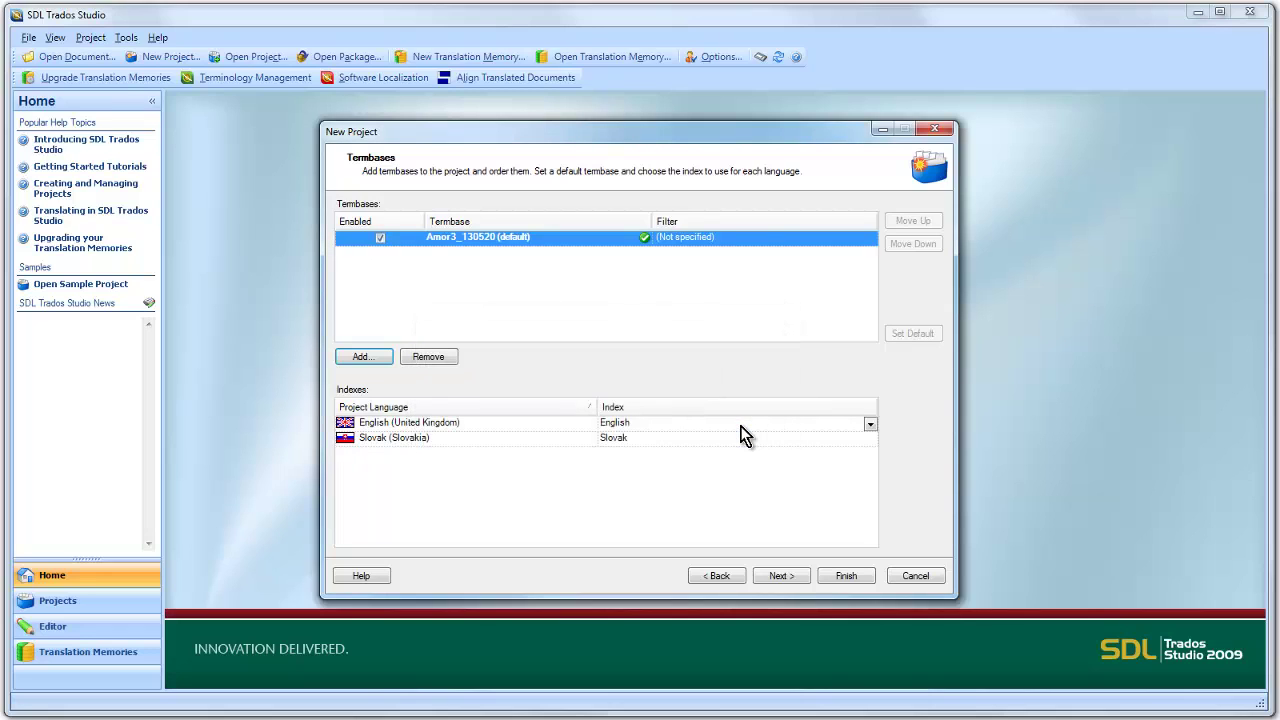
Create the project with the Prepare task sequence and default batch settings, without storing the settings for future use.
left_click(778, 578)
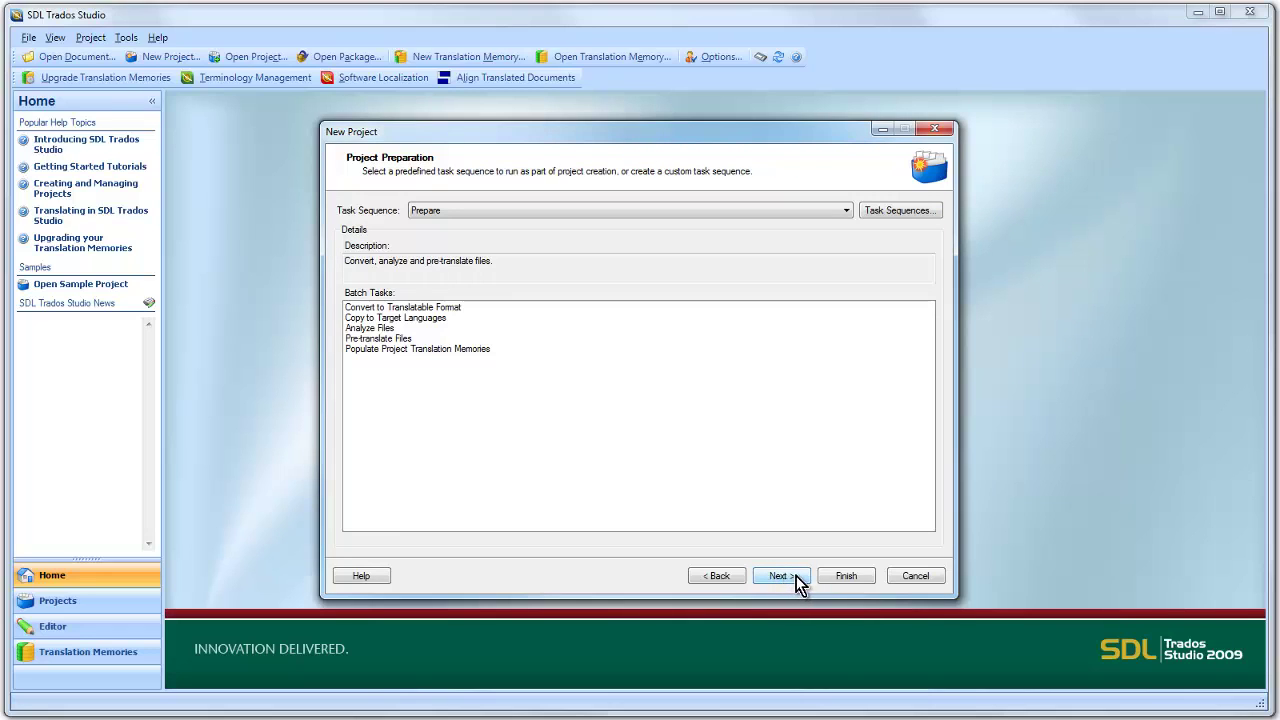
left_click(796, 576)
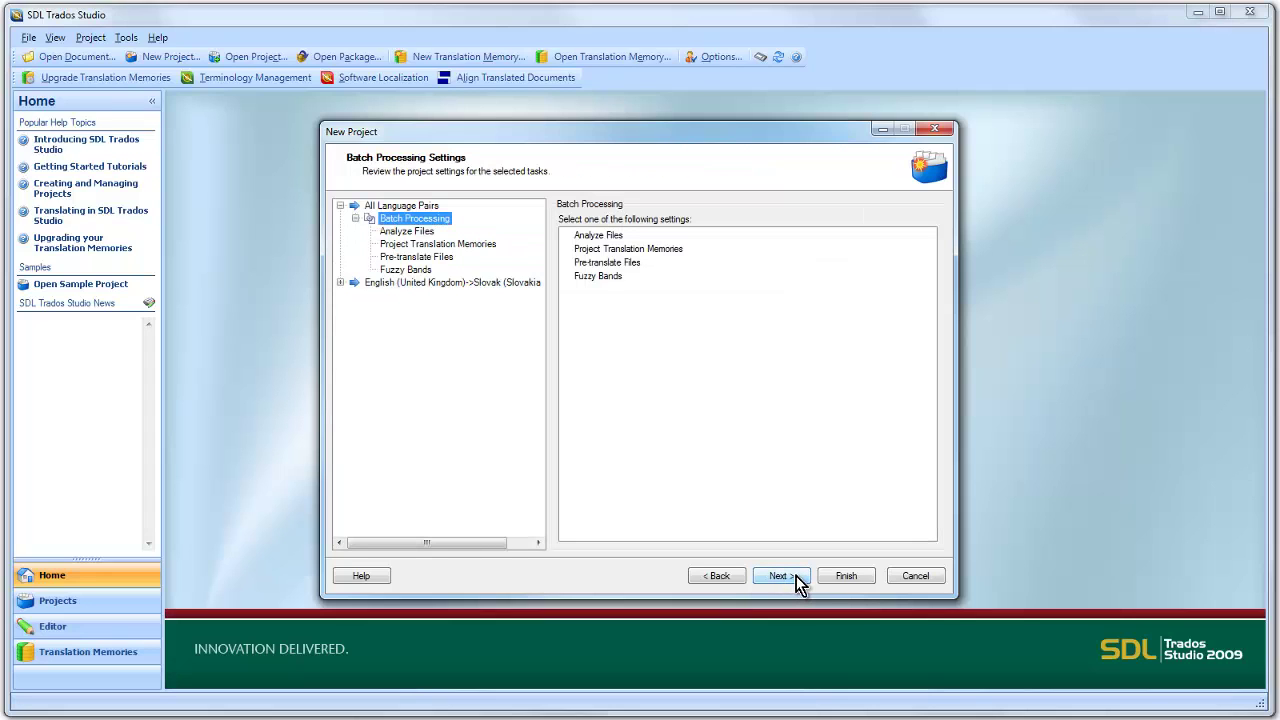
left_click(798, 577)
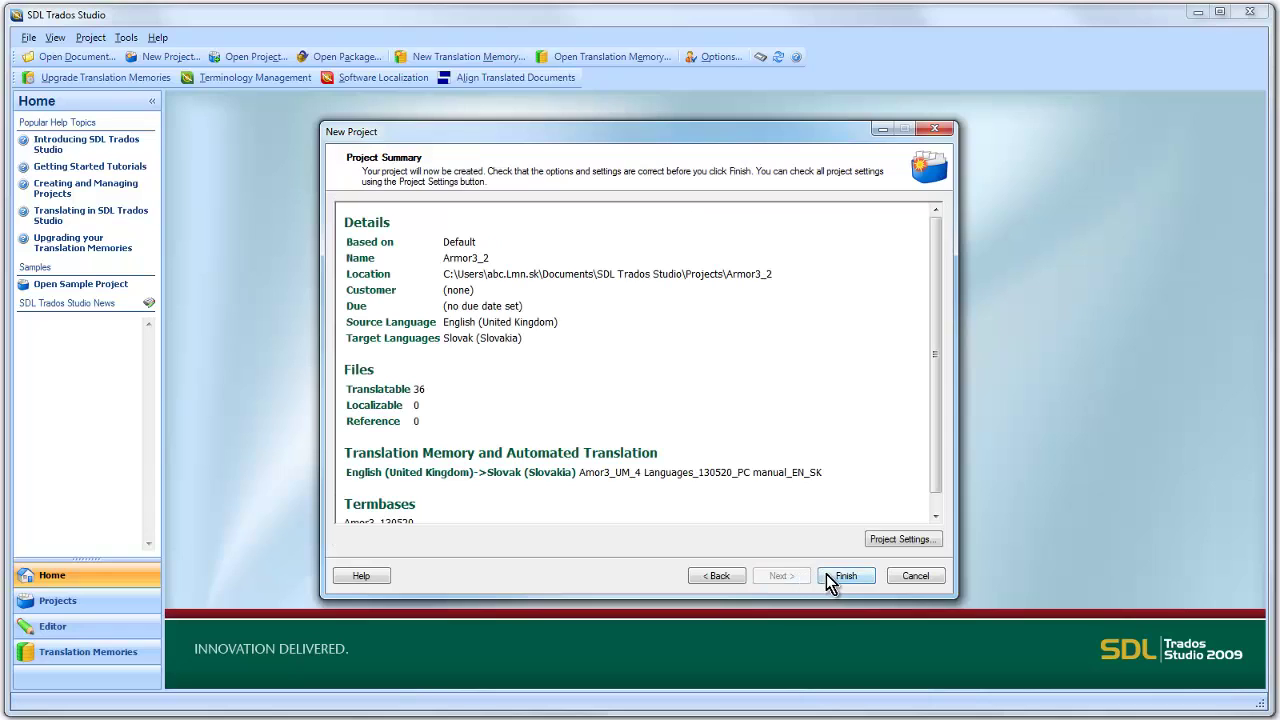
left_click(862, 578)
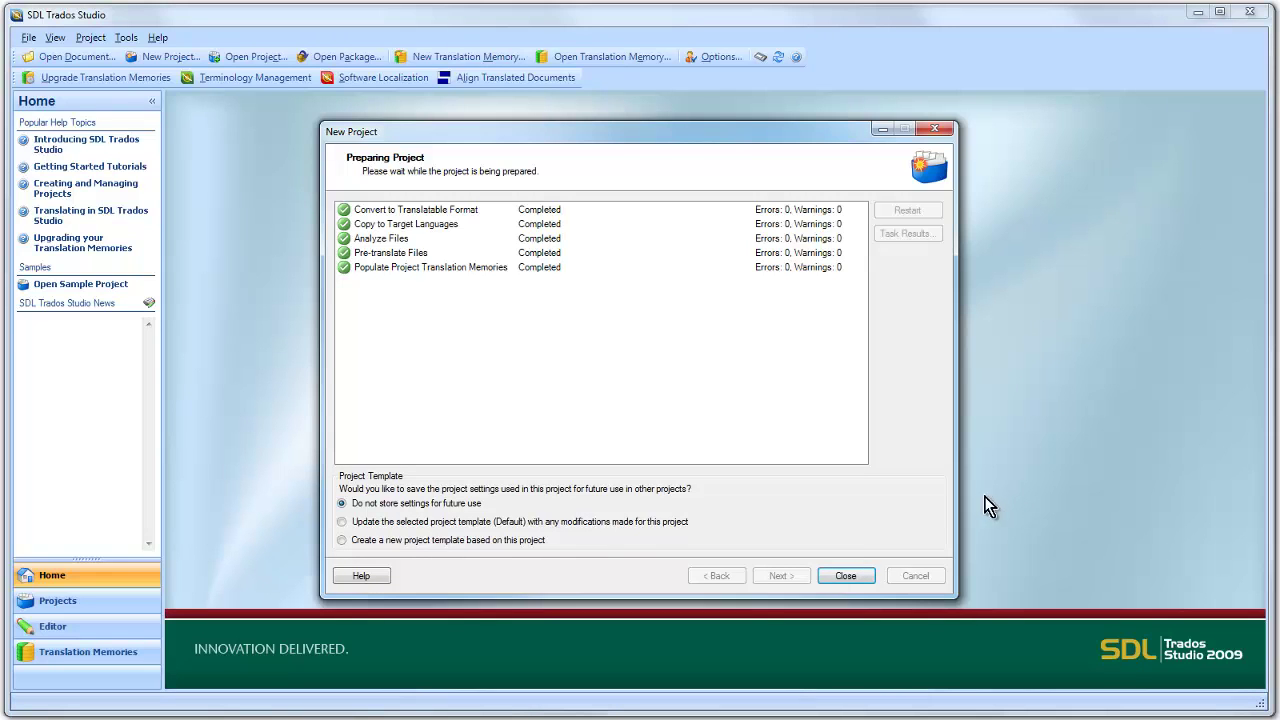
left_click(851, 578)
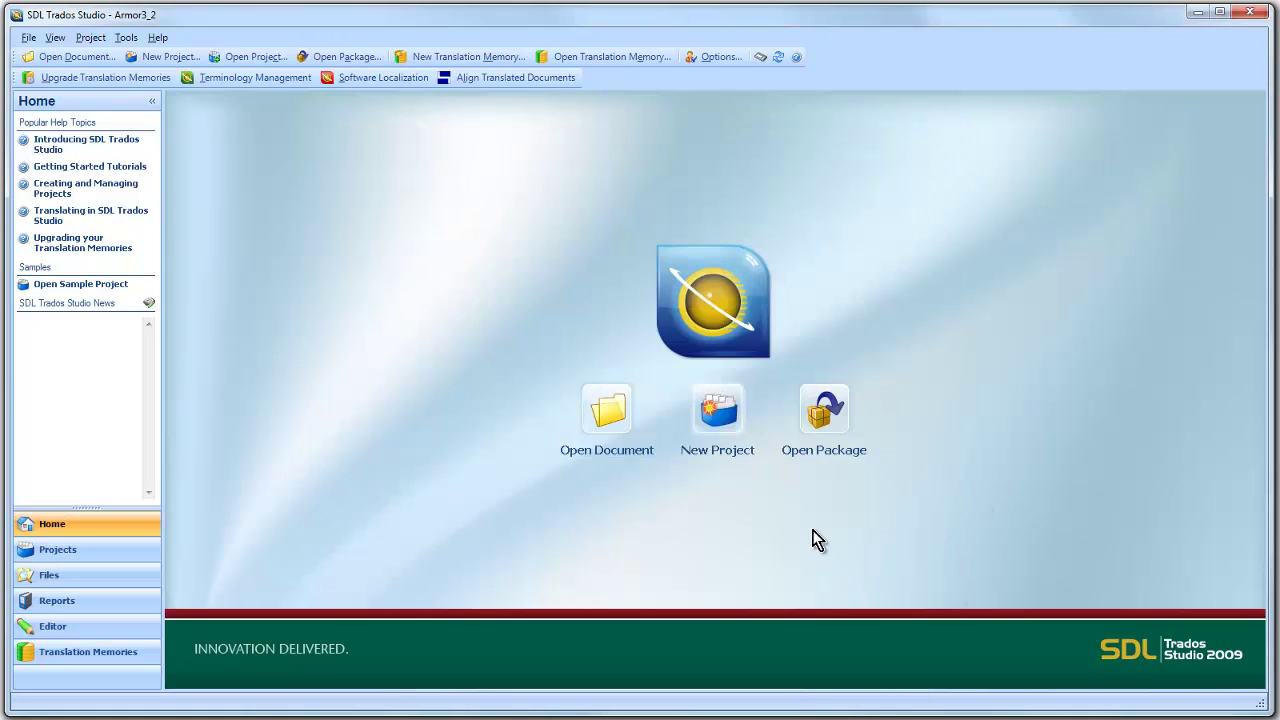
Review the Armor3_2 project in the project list and display its Slovak target files.
left_click(92, 549)
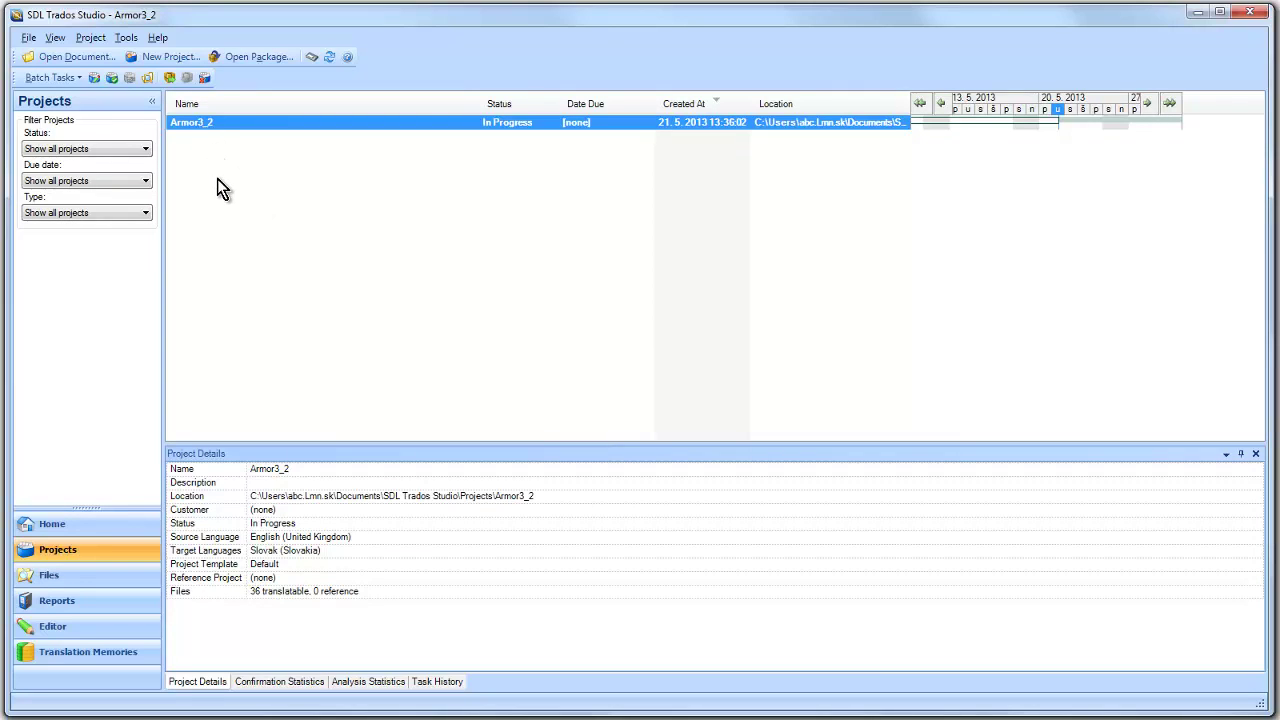
left_click(77, 575)
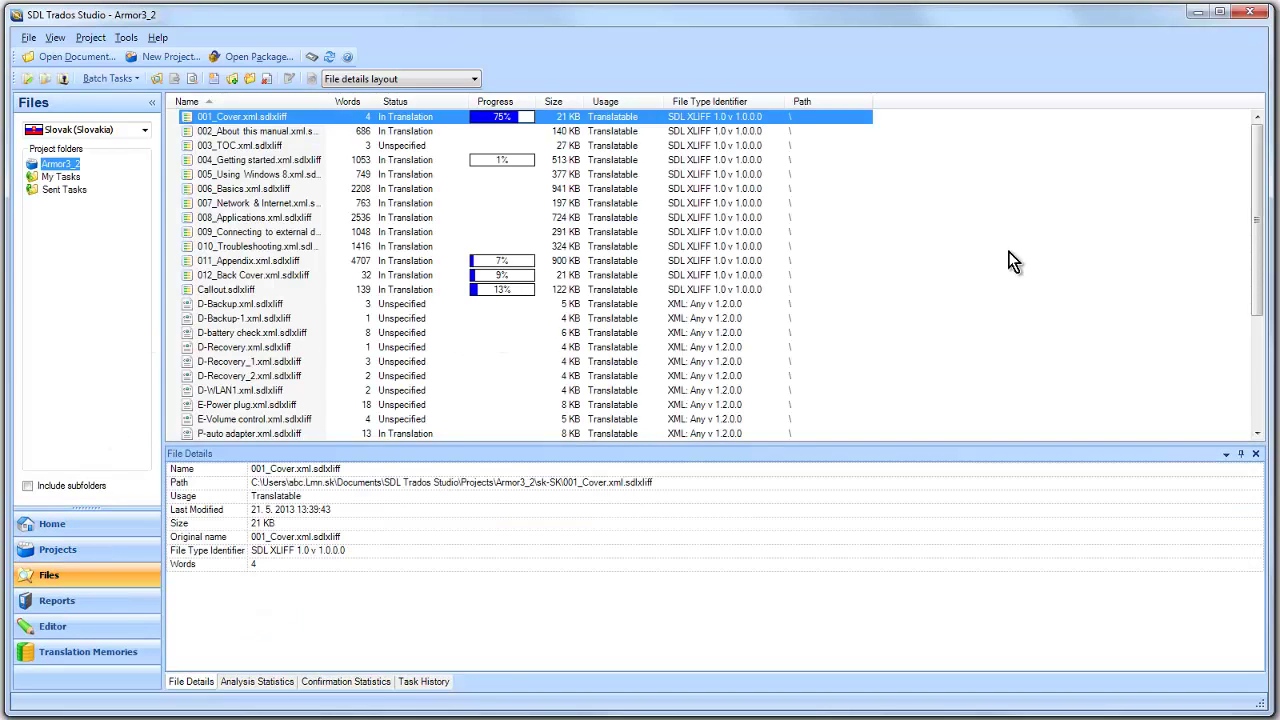
Open the target file 001_Cover.xml.sdlxliff for translation.
mouse_move(1260, 220)
left_mouse_down()
mouse_move(1266, 364)
mouse_move(1251, 257)
mouse_move(1266, 200)
left_mouse_up()
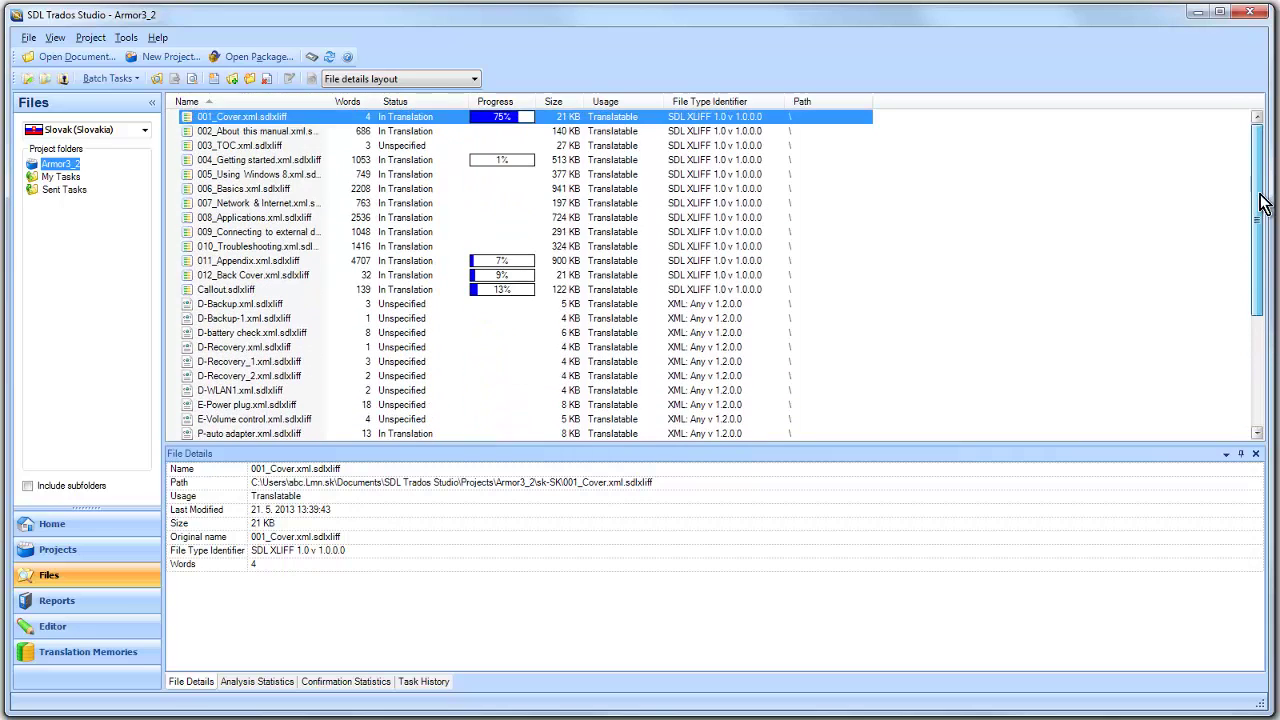
double_click(230, 118)
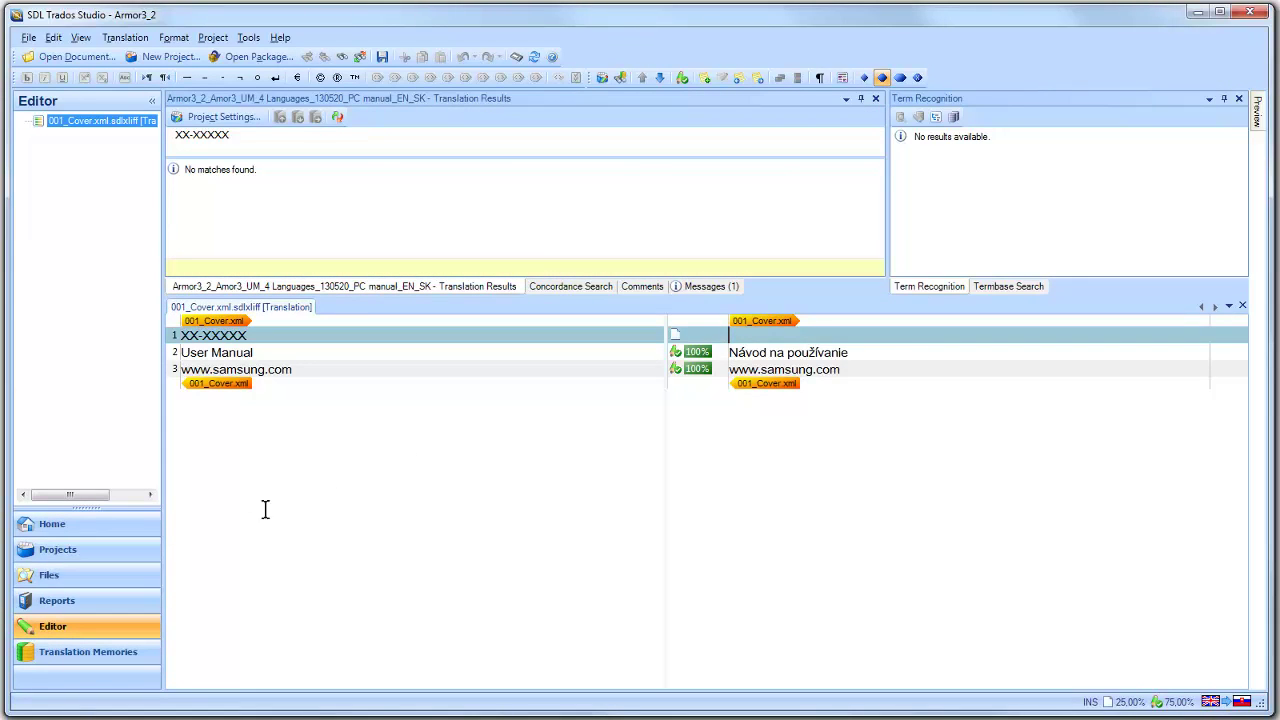
Open the project translation memory Armor3_2_Amor3_UM_4 Languages_130520_PC manual_EN_SK.sdltm from the sk-SK subfolder of Armor3_2's Tm folder.
left_click(83, 657)
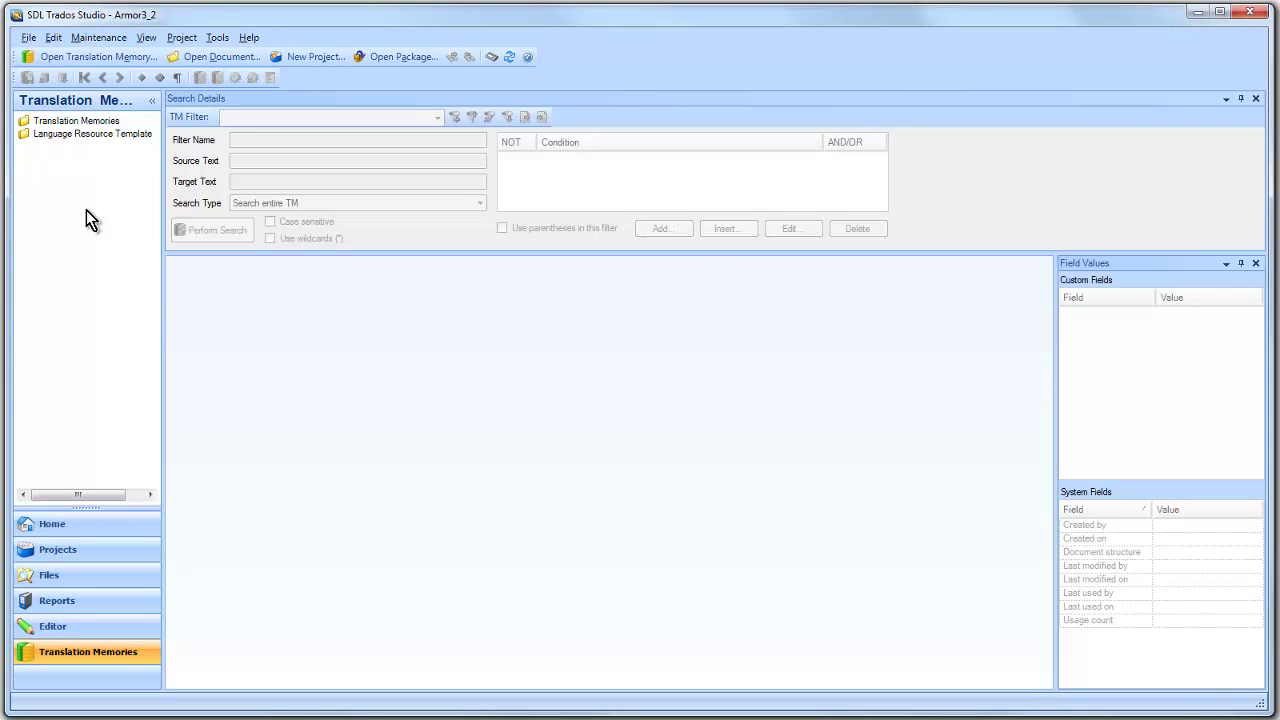
left_click(73, 58)
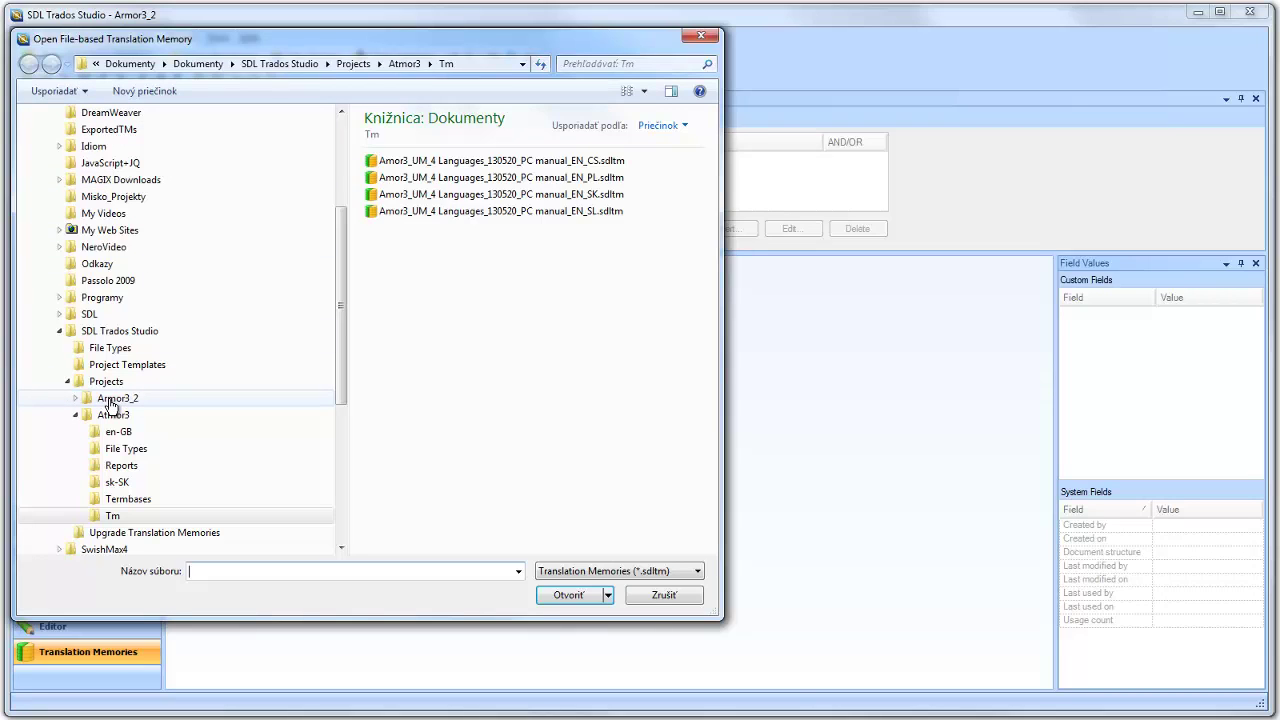
left_click(111, 403)
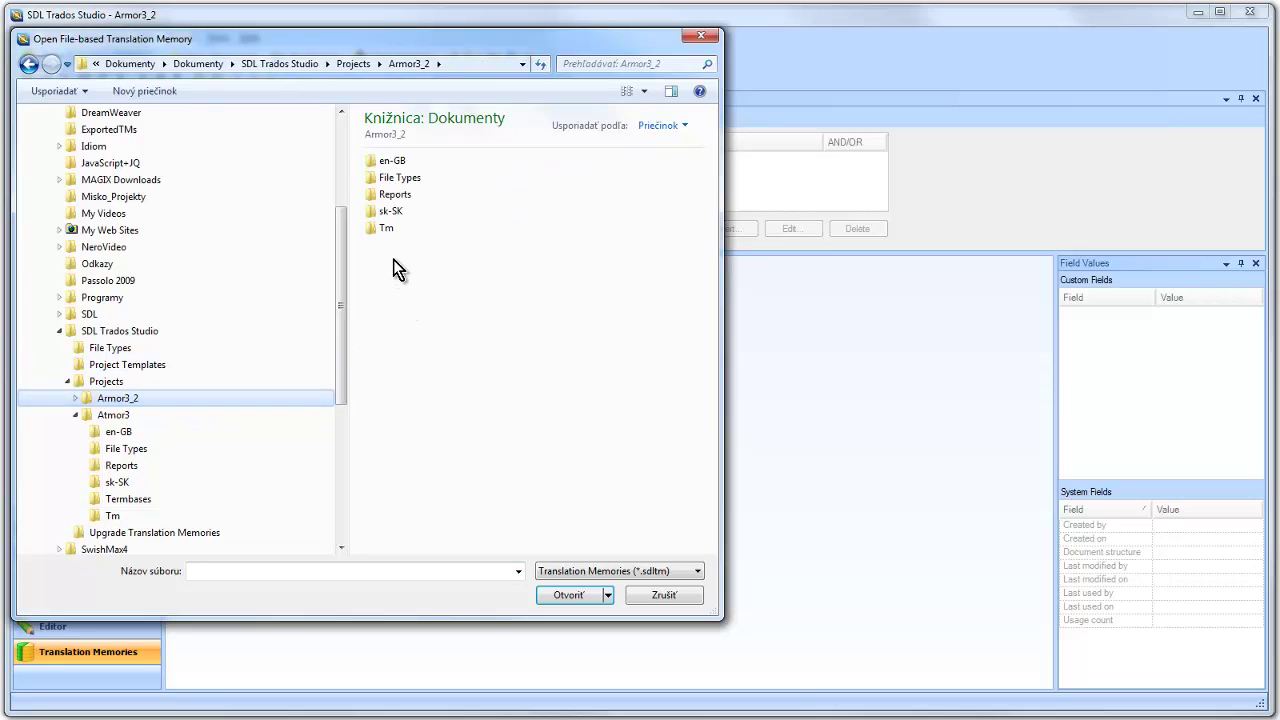
double_click(389, 236)
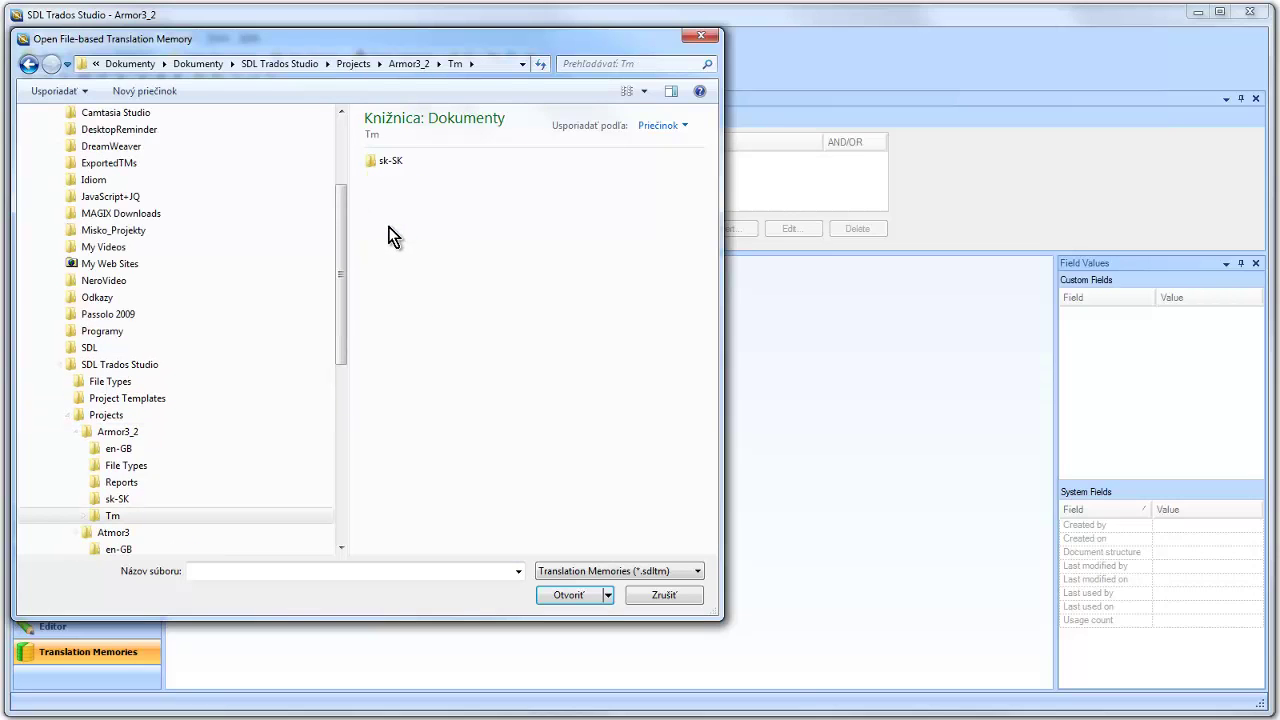
double_click(391, 160)
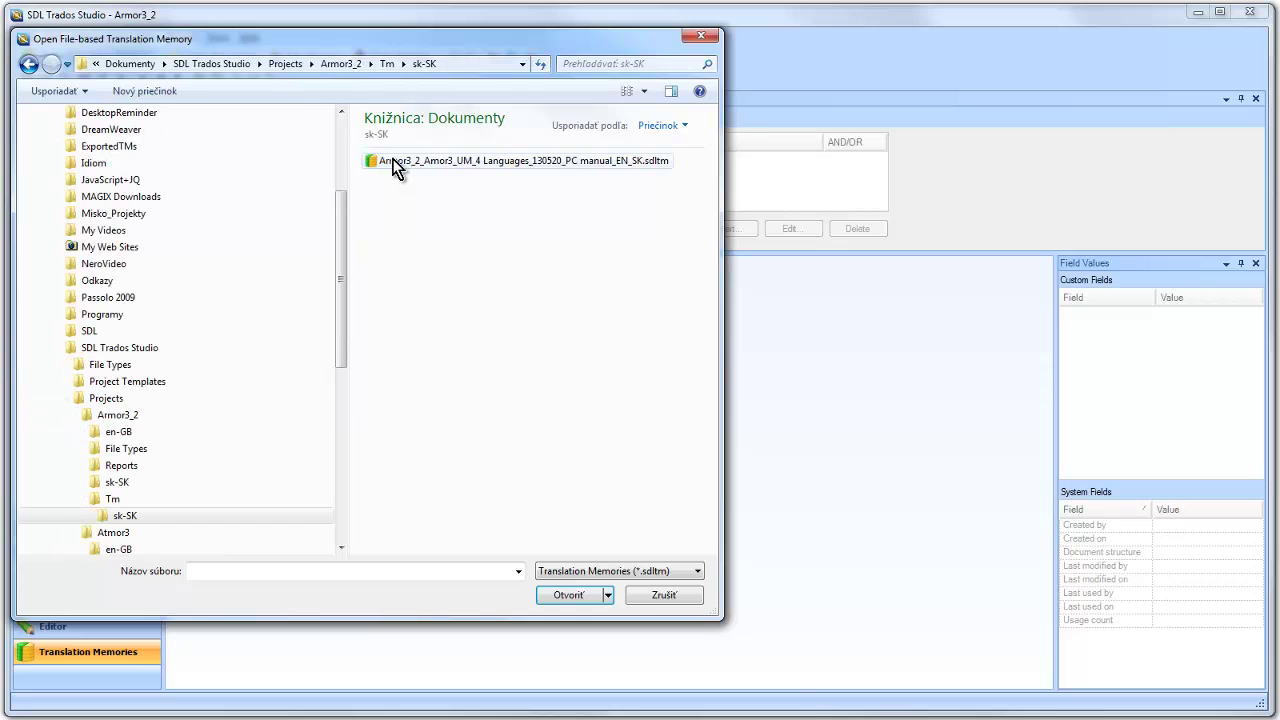
left_click(410, 161)
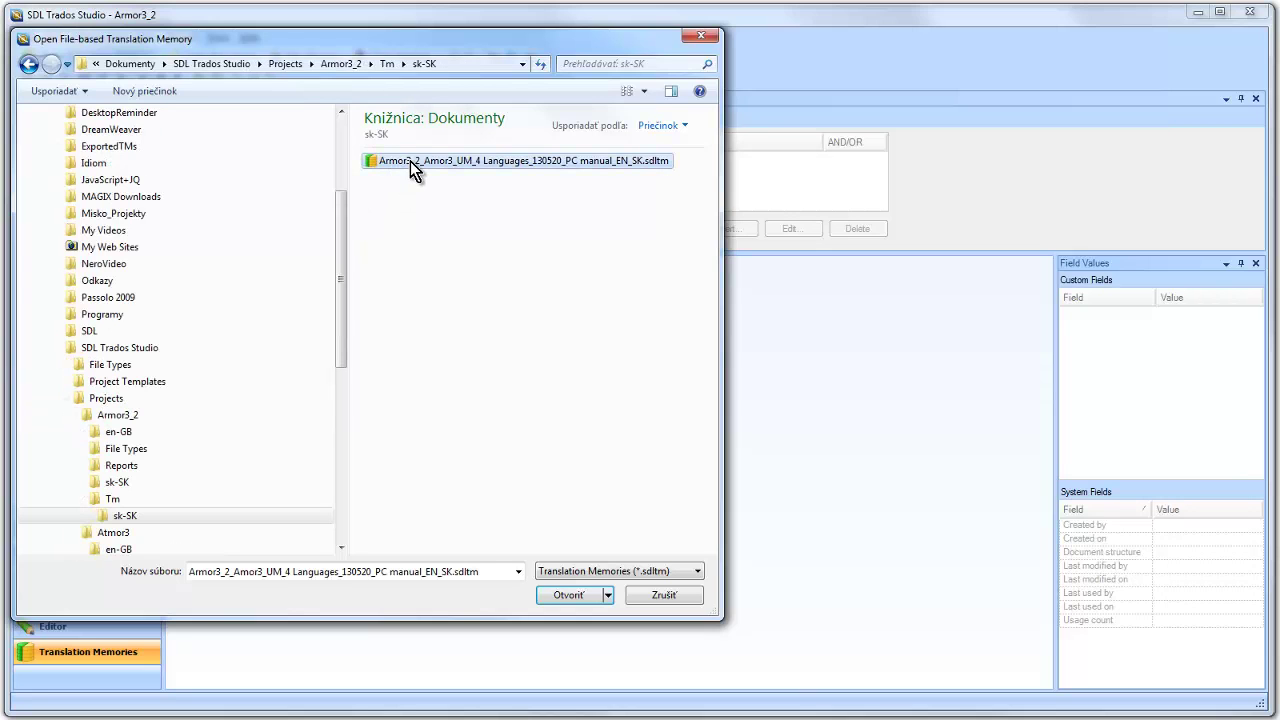
left_click(564, 596)
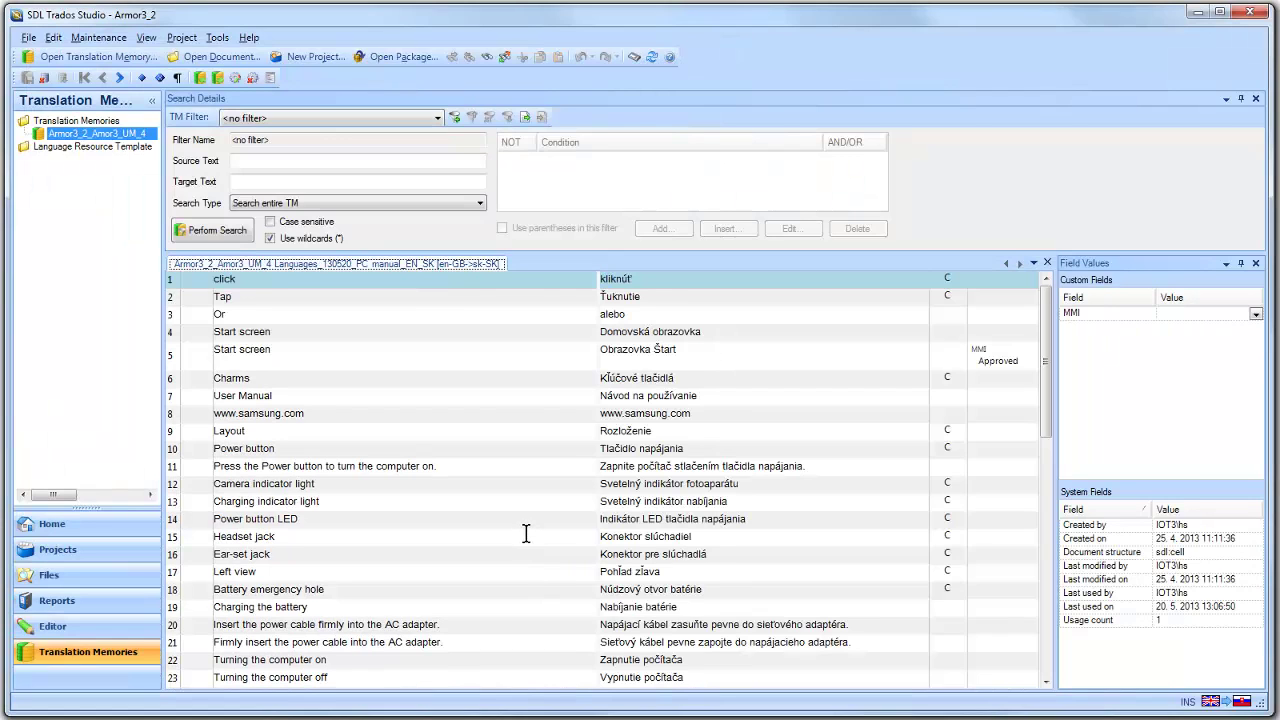
Return to the cover file's translation and check the project's termbase settings, leaving them without changes.
left_click(55, 627)
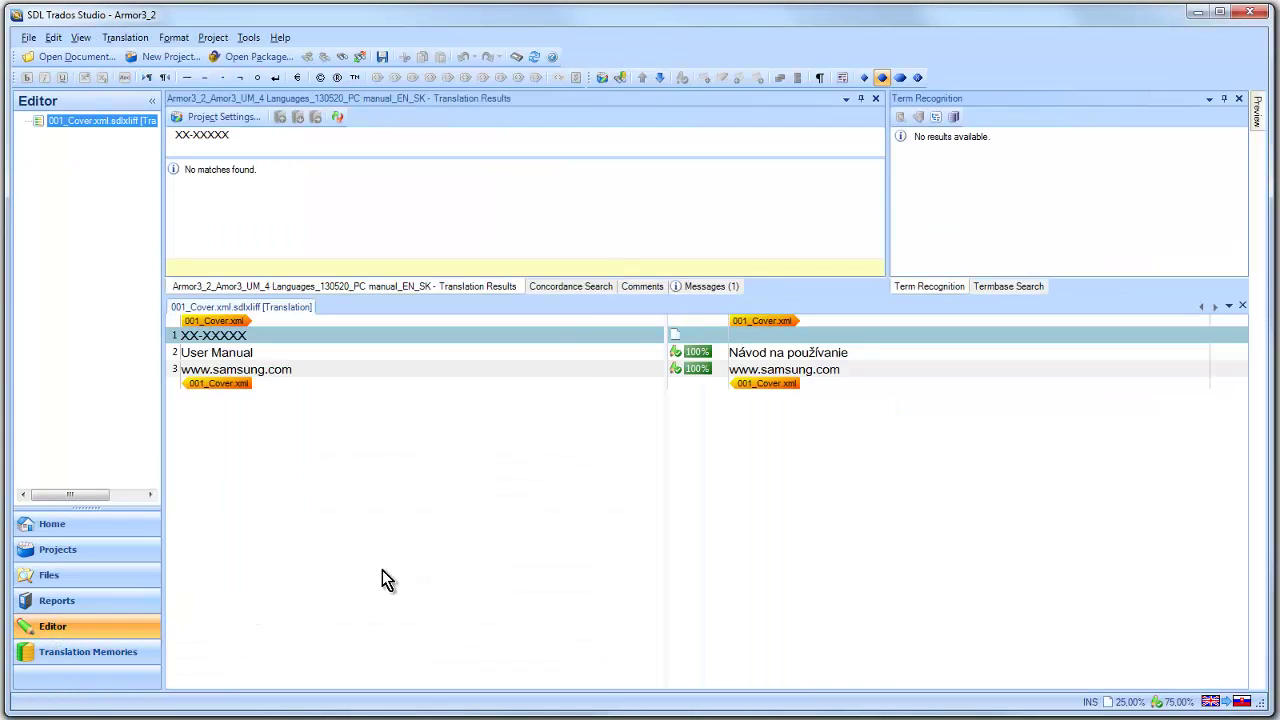
left_click(954, 117)
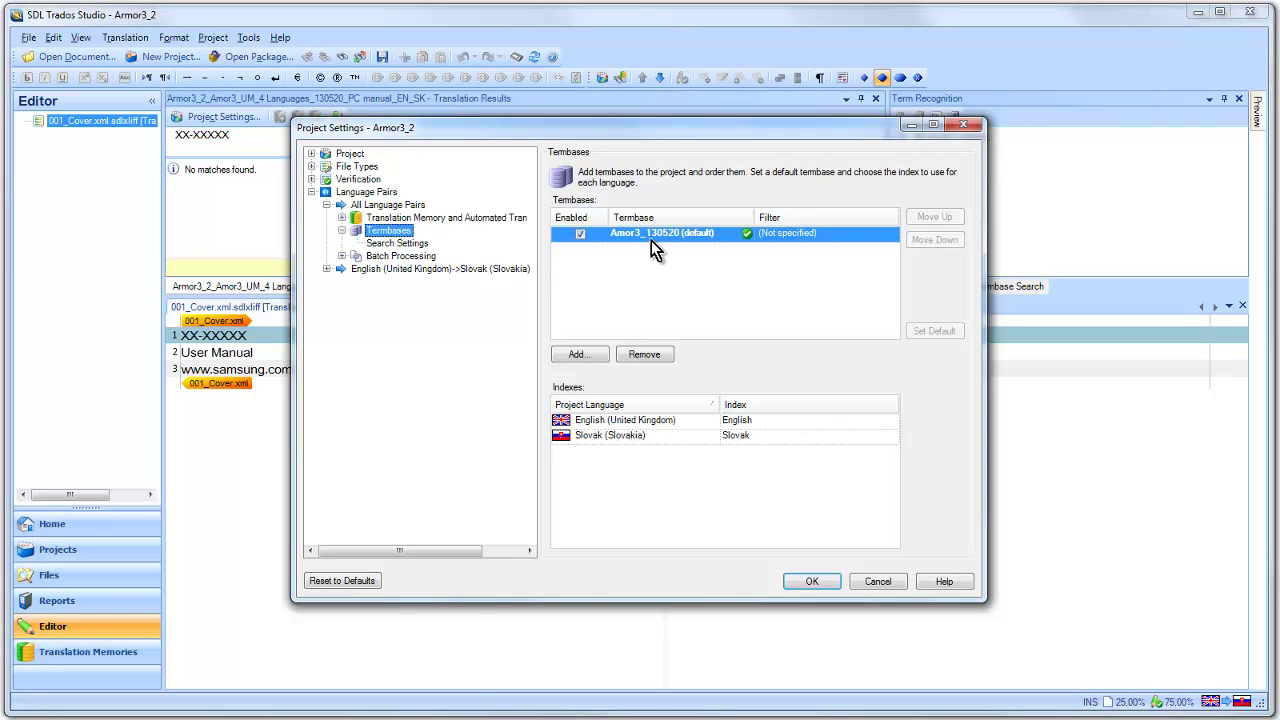
left_click(878, 581)
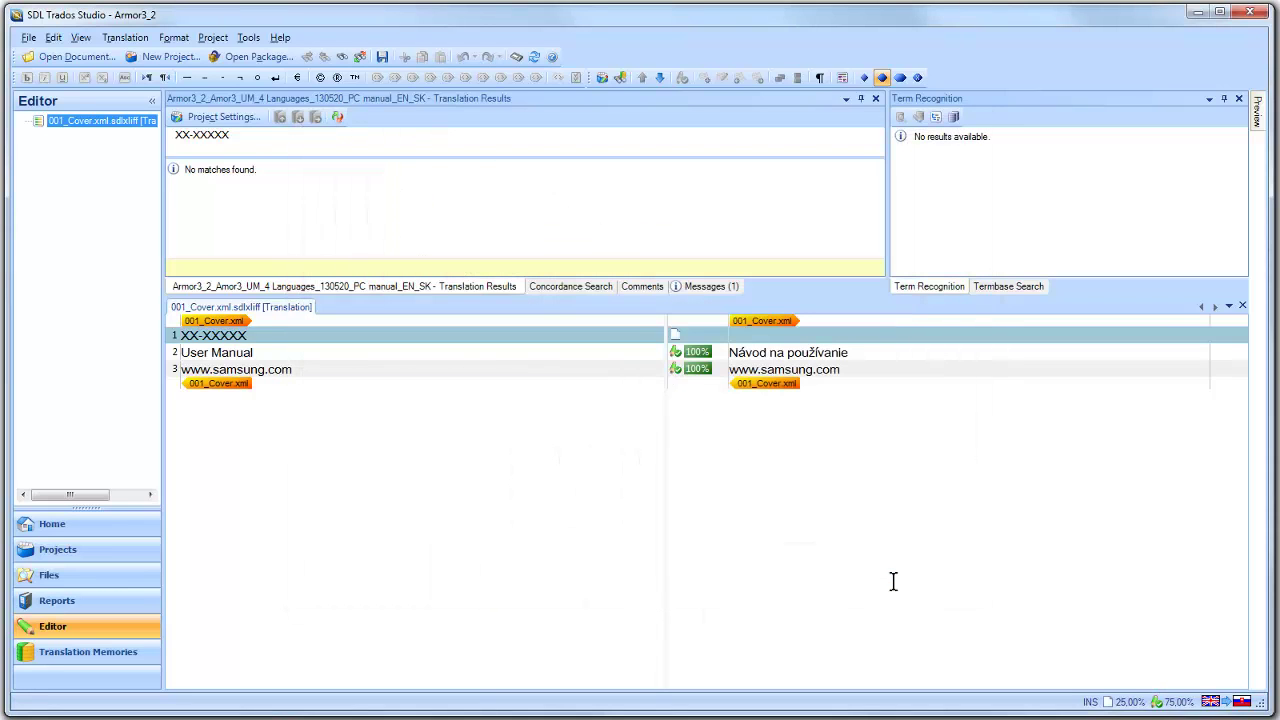
Copy the source XX-XXXXX into segment 1's target, confirm the segment, save the cover file and return to the project's file list.
left_click(746, 334)
key("ctrl+Insert")
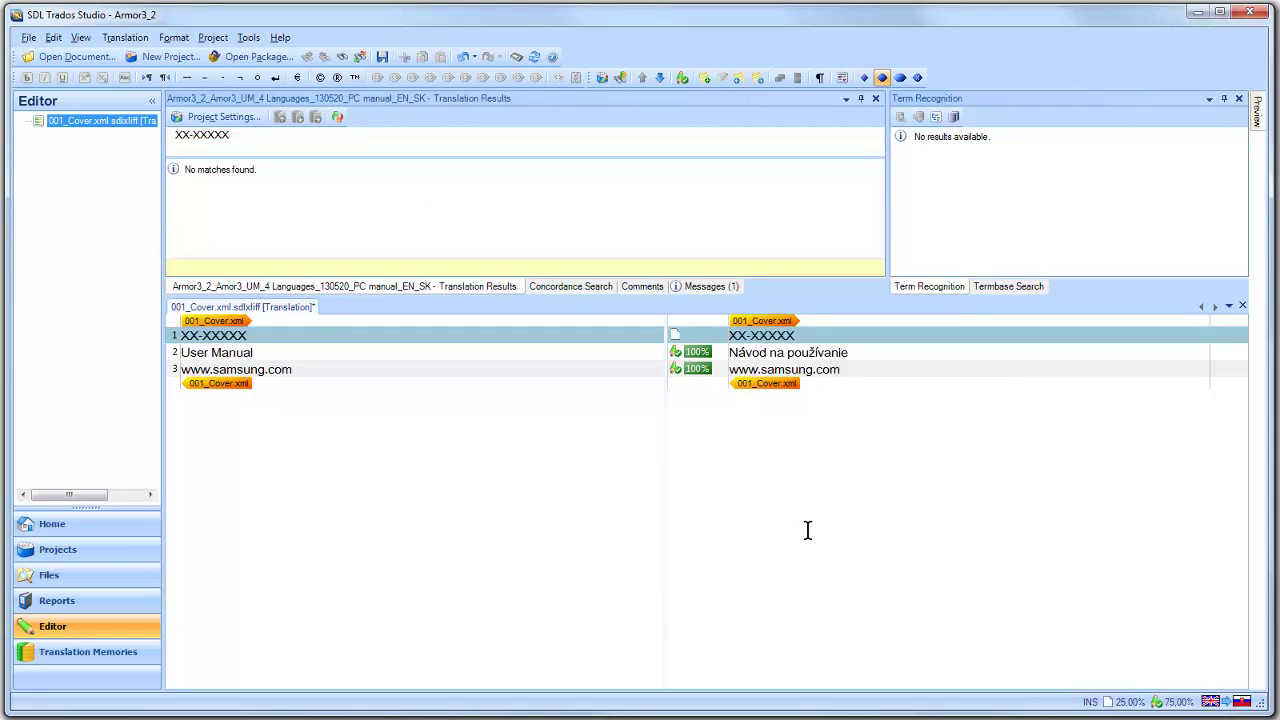
key("ctrl+Return")
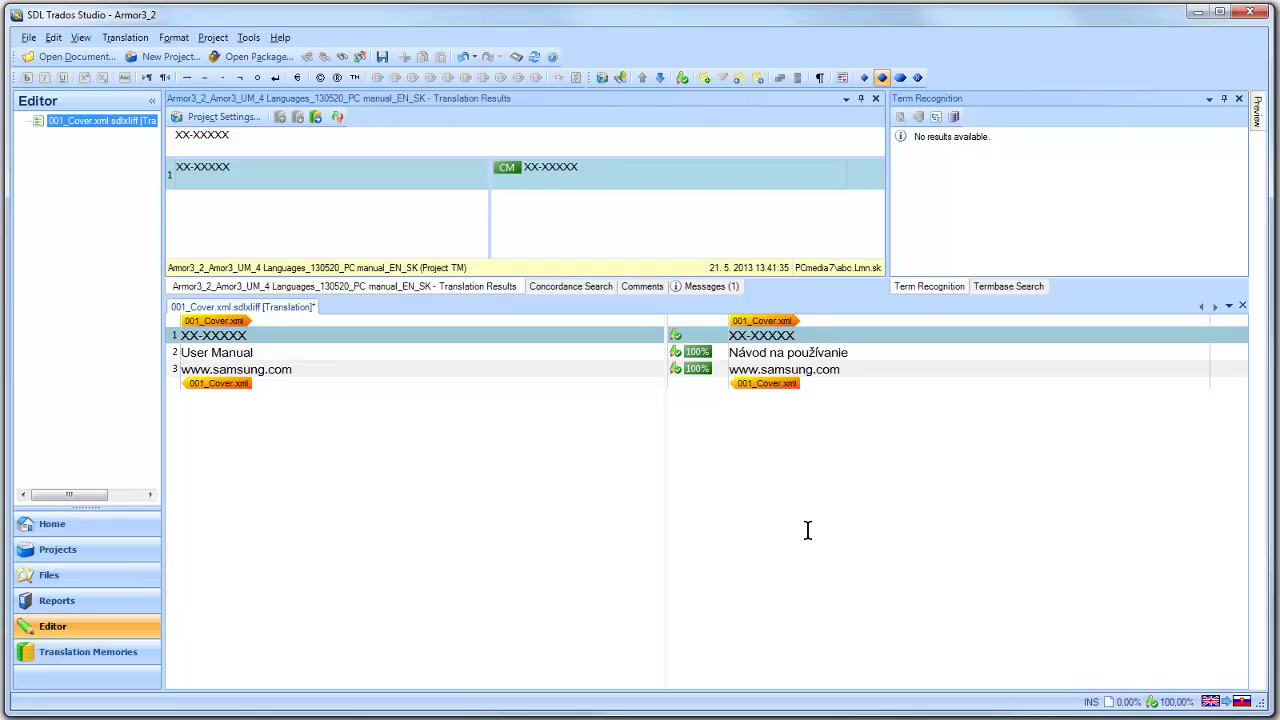
key("ctrl+s")
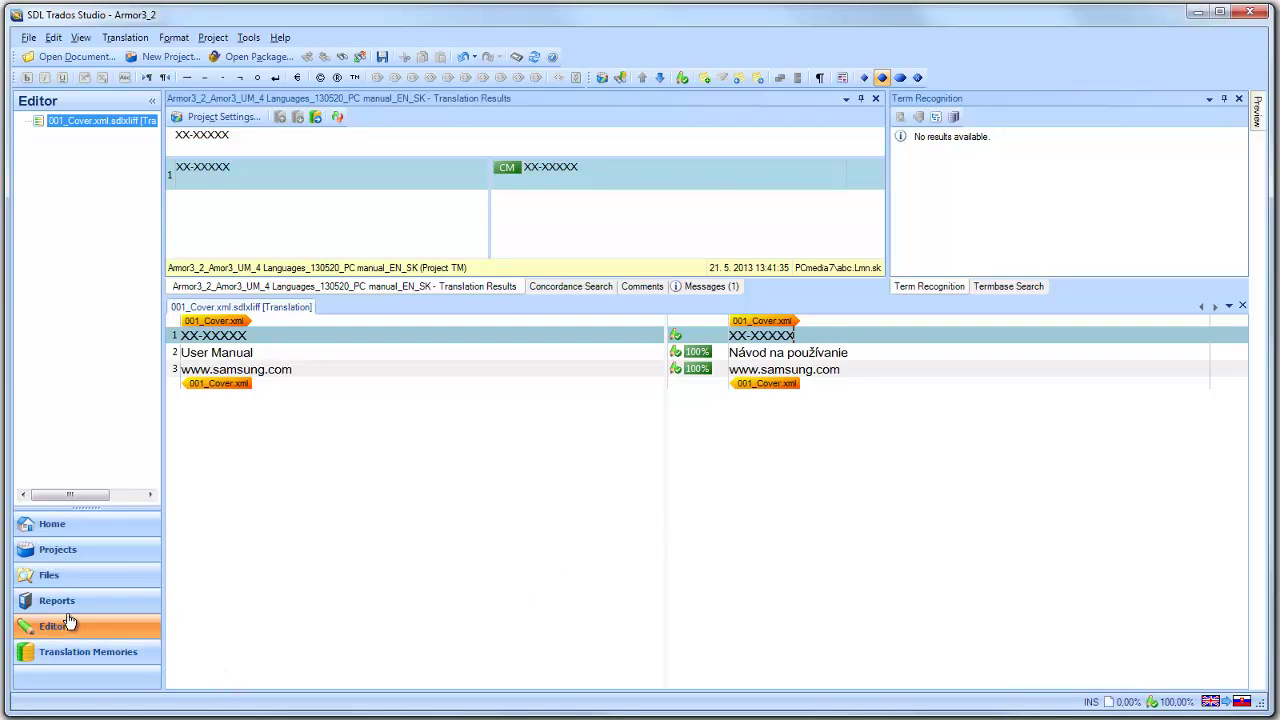
left_click(56, 578)
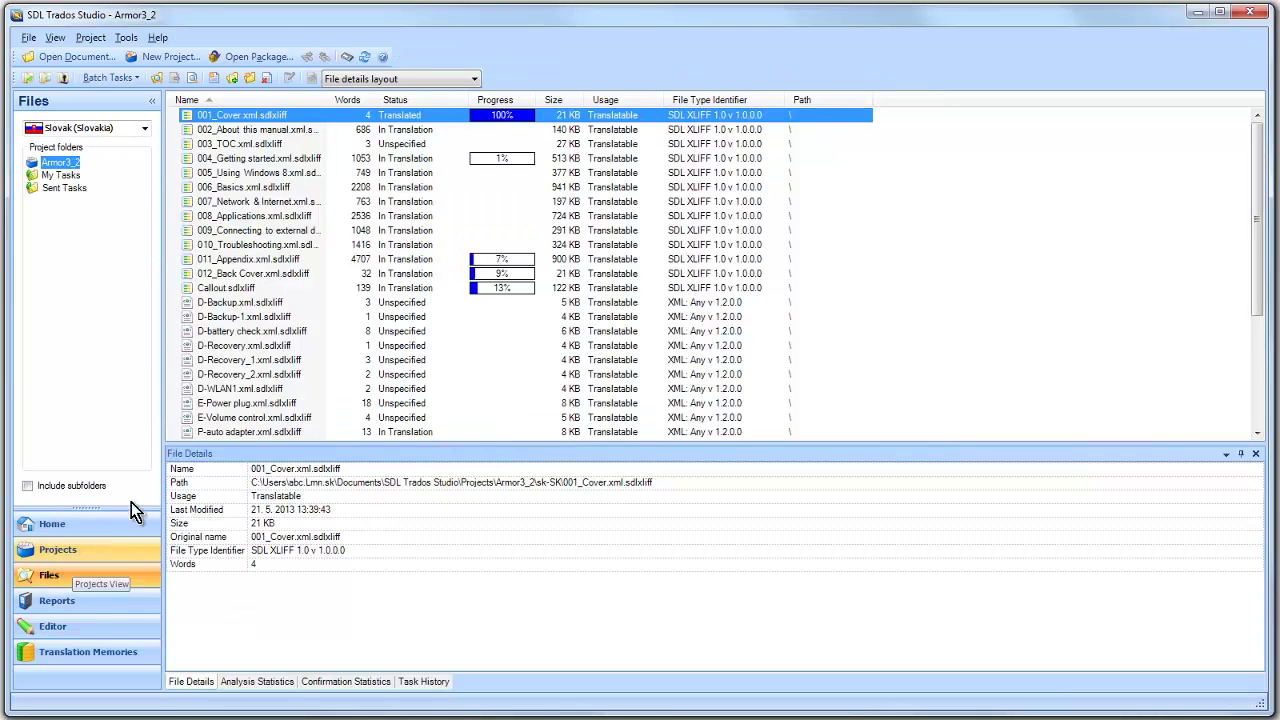